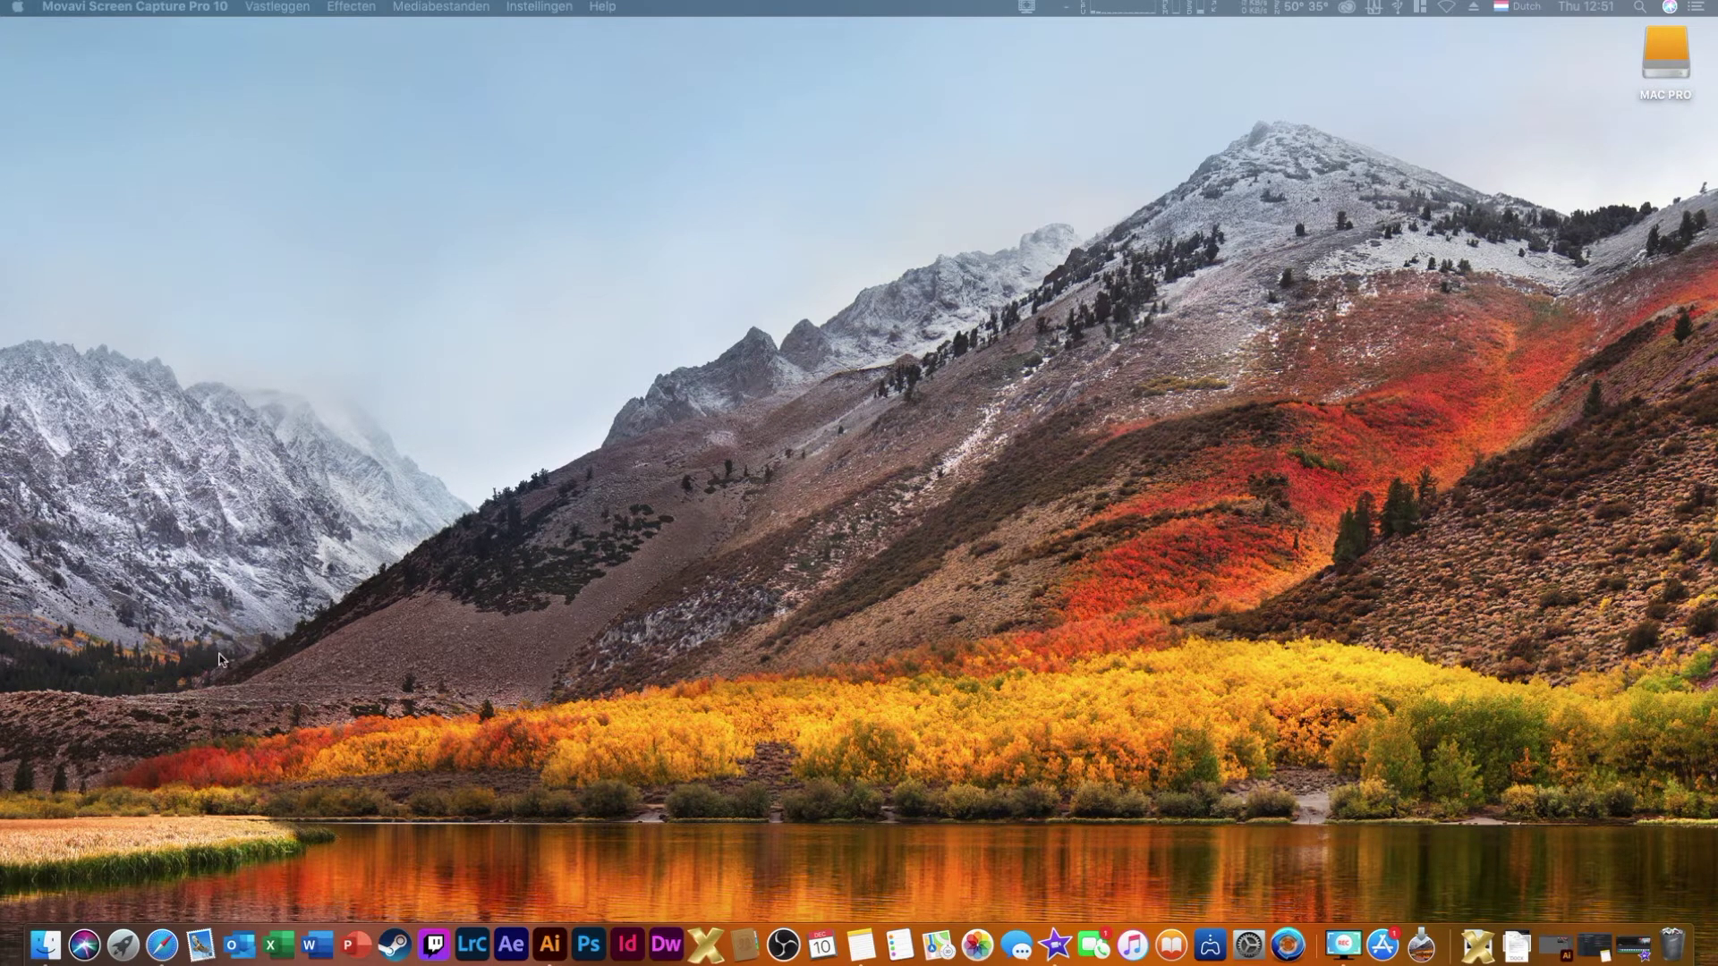
Open Safari, go to google.com and search for "mac os high sierra download dmg"
{"action": "left_click", "coordinate": [162, 944]}
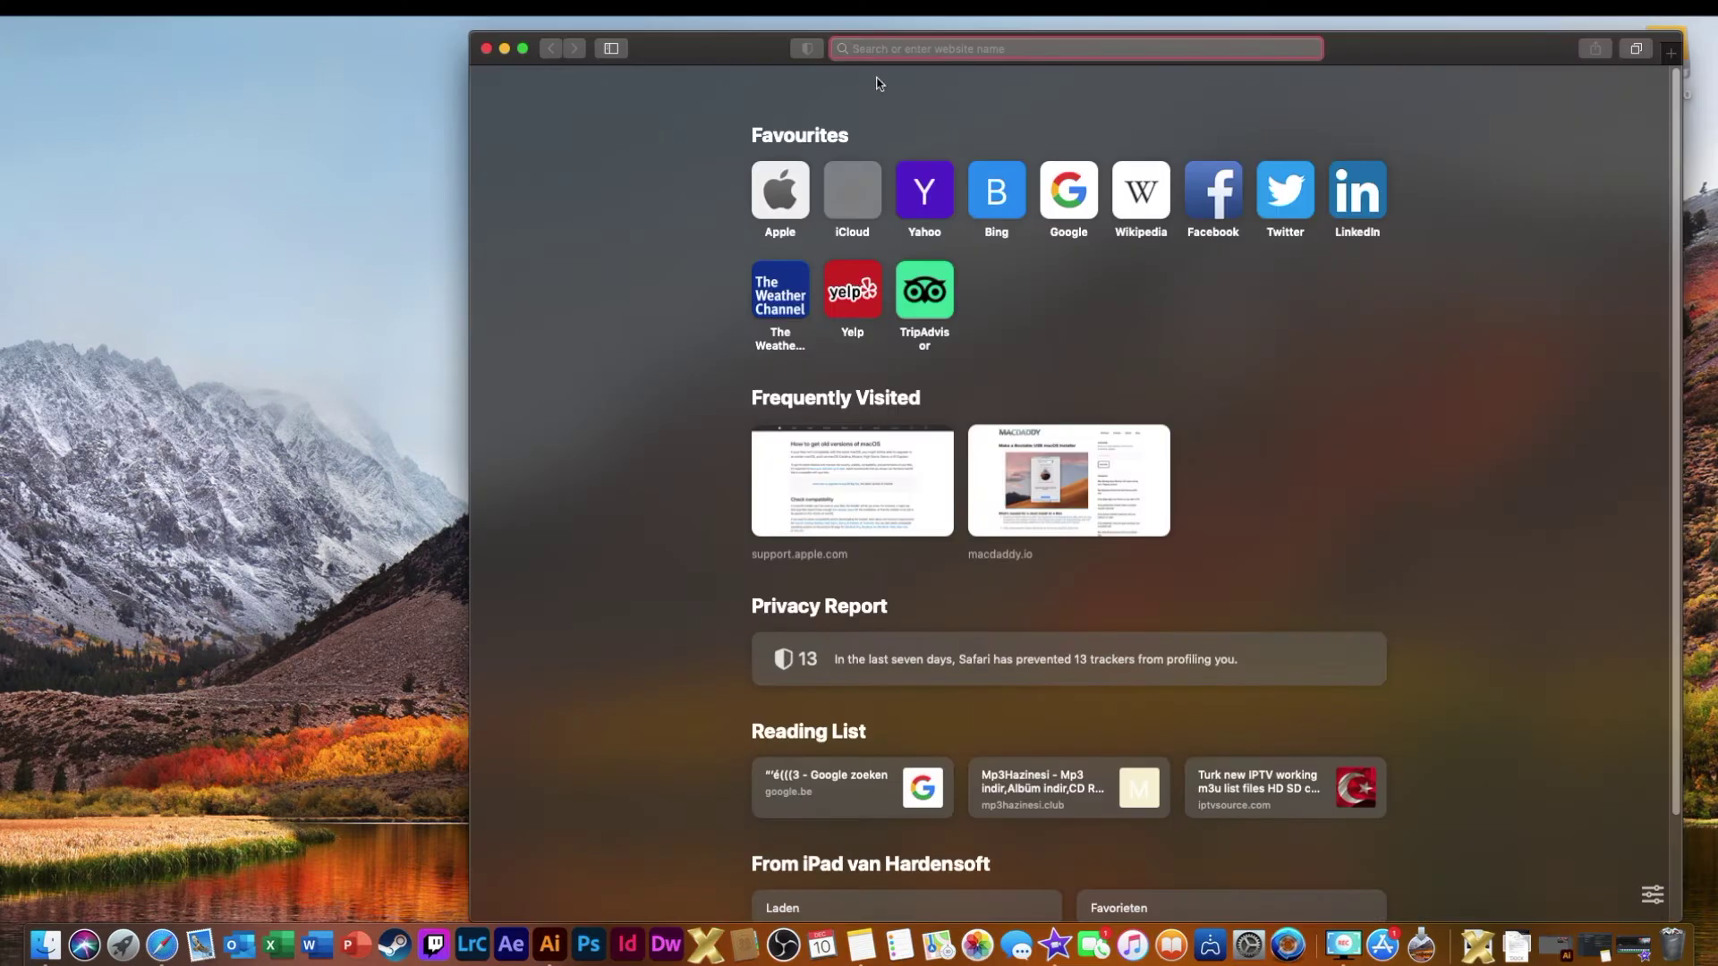
{"action": "type", "text": "google.com/"}
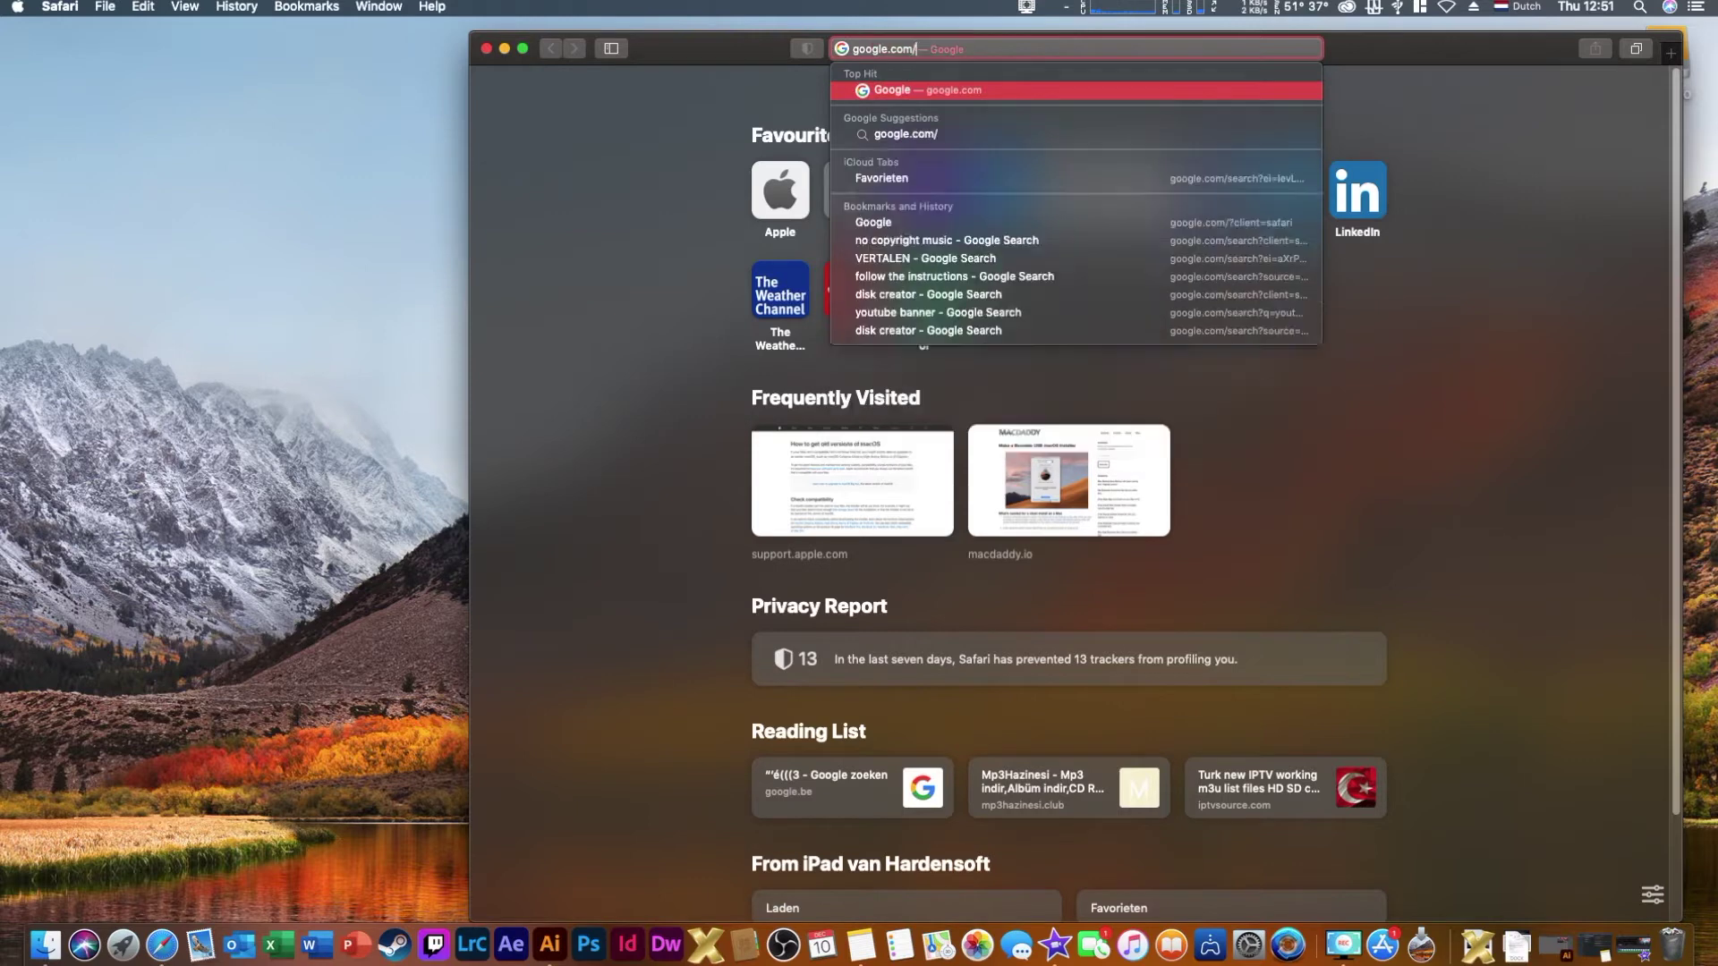
{"action": "key", "text": "Return"}
{"action": "type", "text": "mac "}
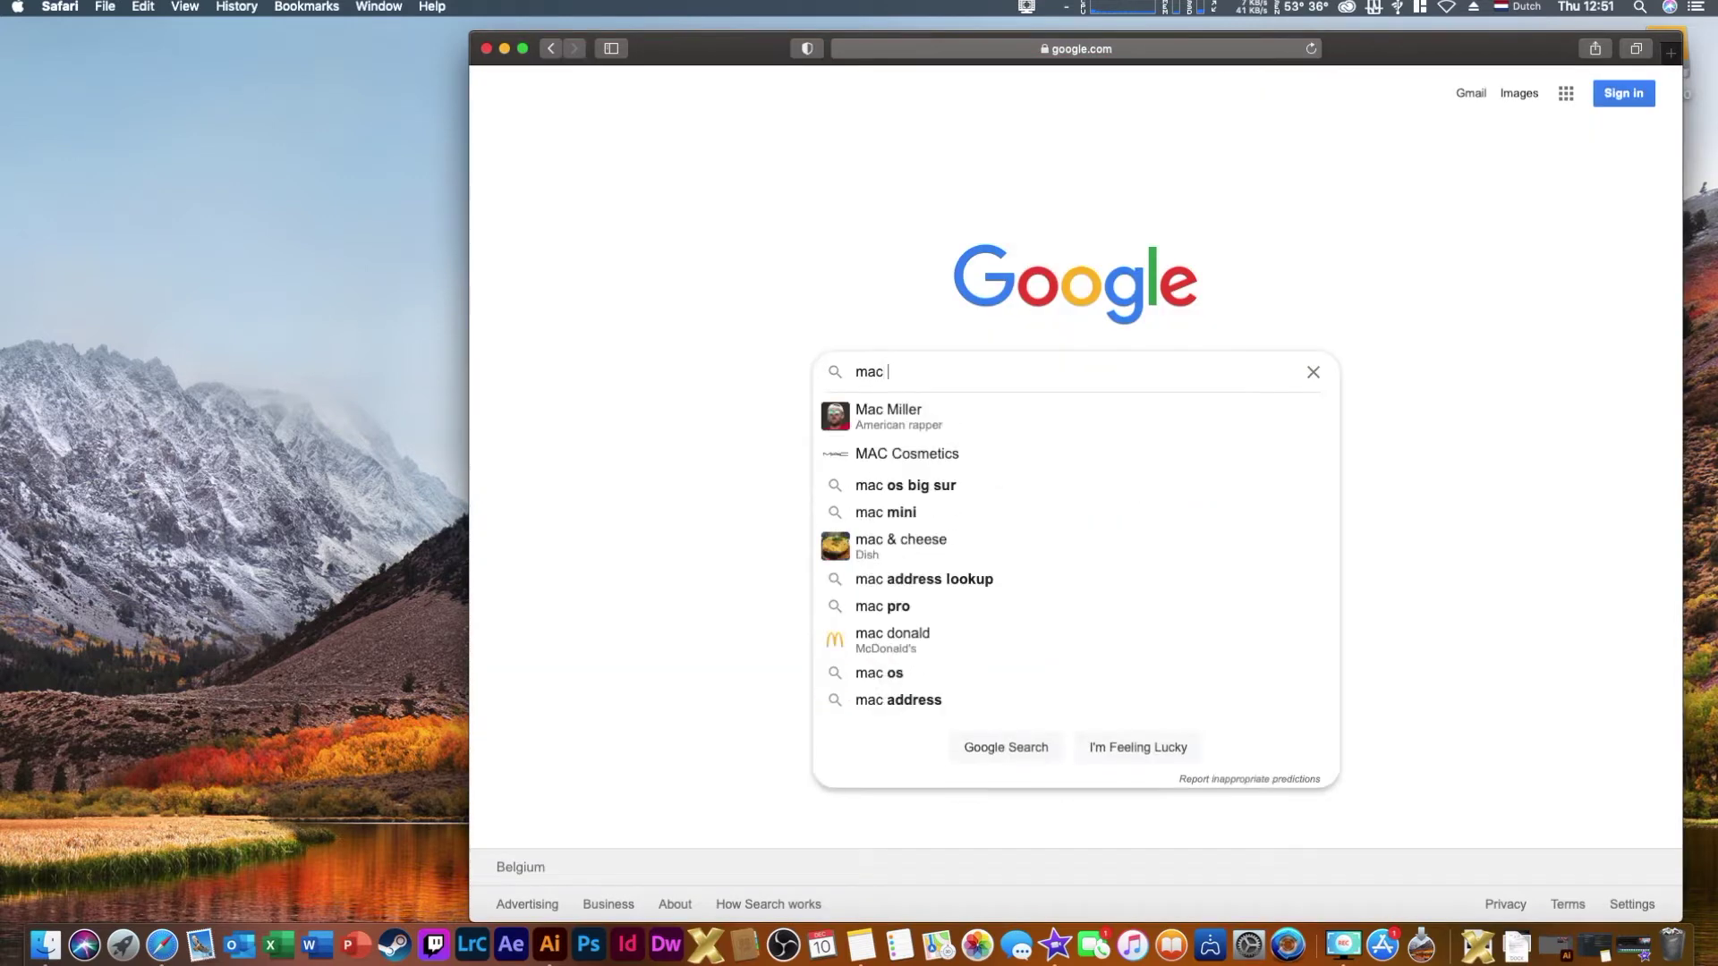
{"action": "type", "text": "os high sierra"}
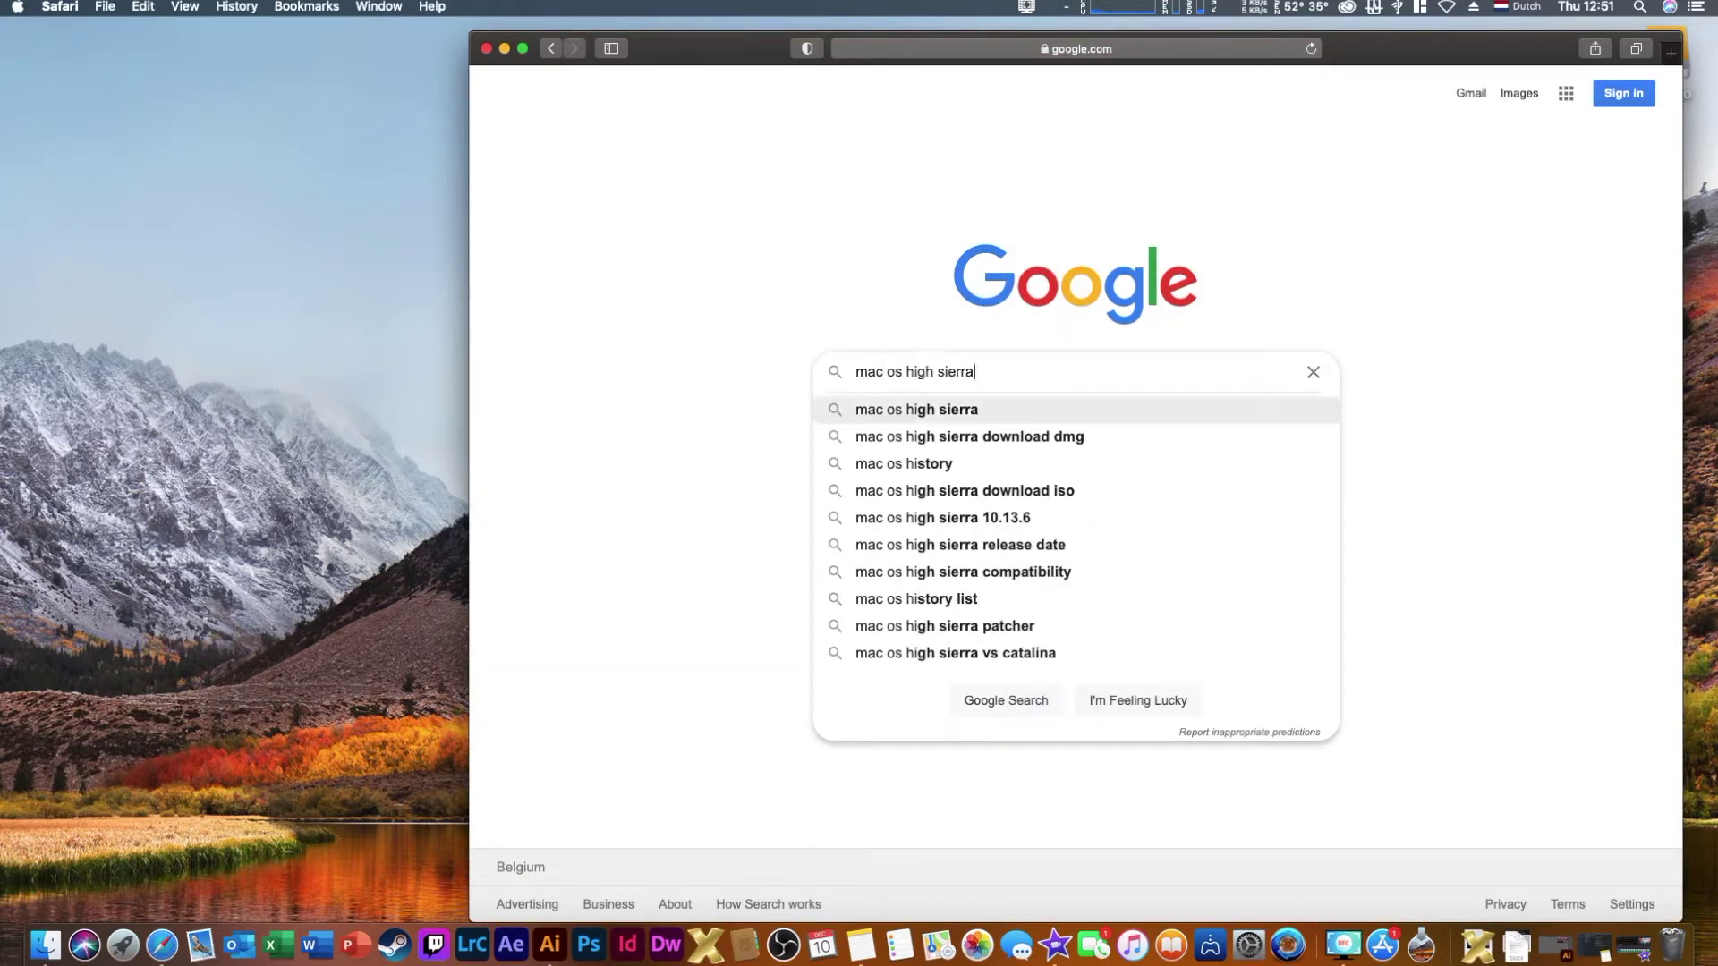
{"action": "key", "text": "Down"}
{"action": "key", "text": "Return"}
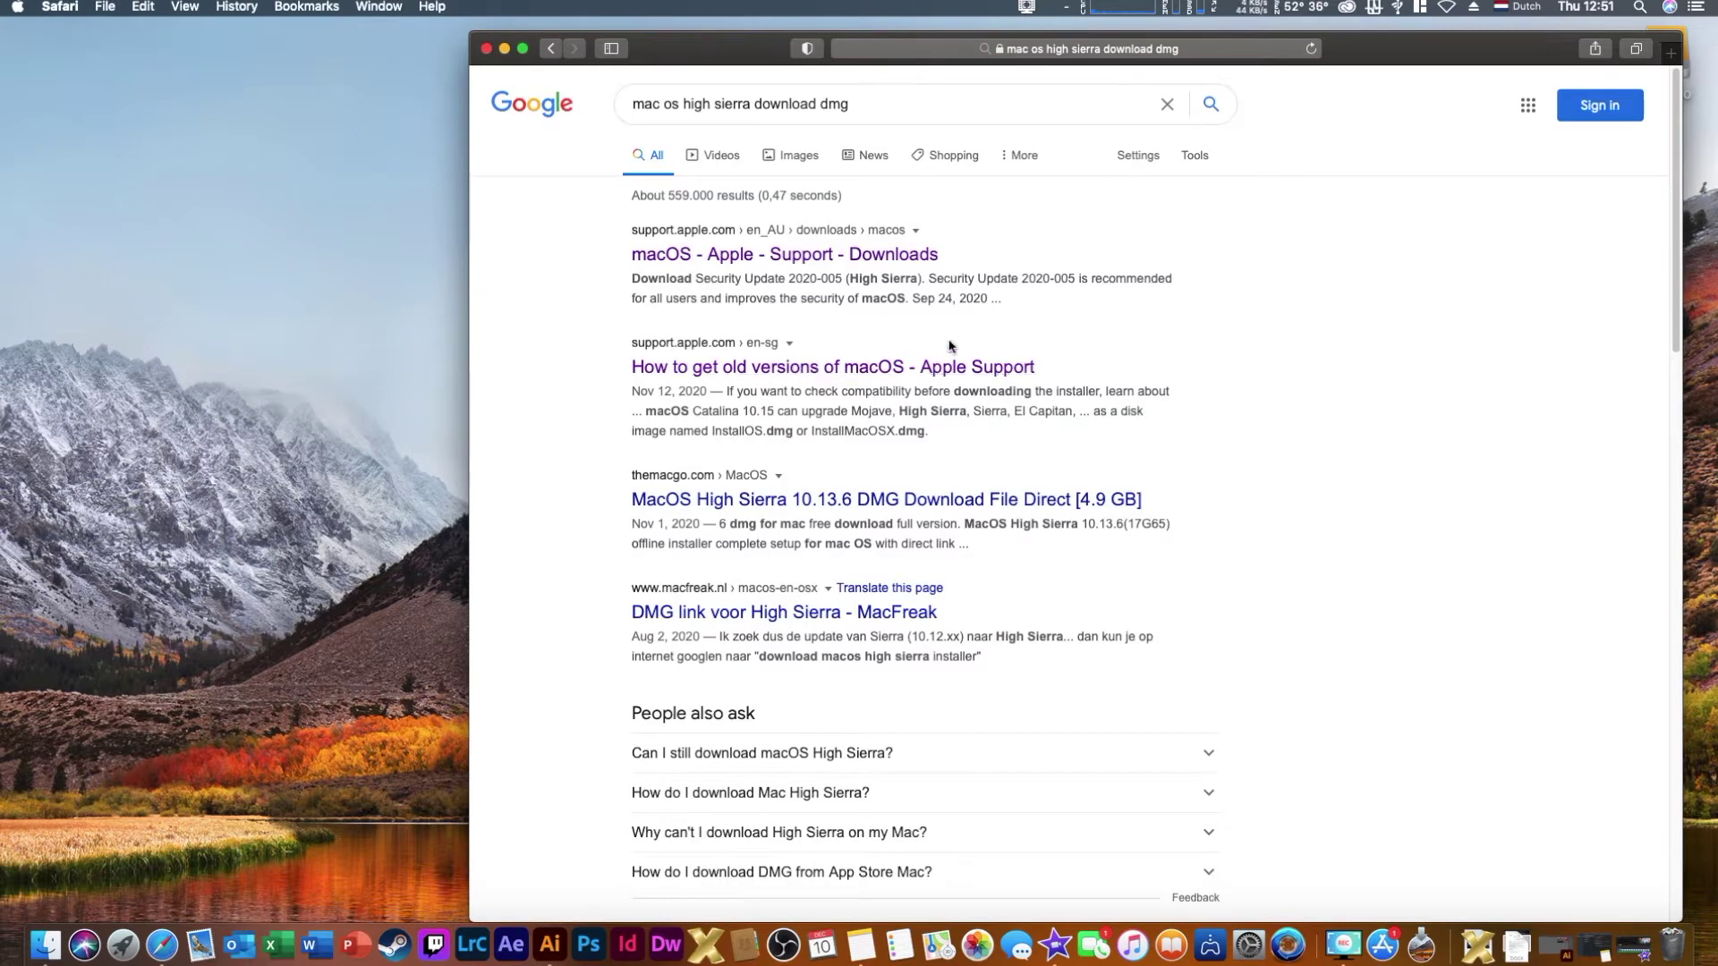
Open Apple Support's "How to get old versions of macOS" article and locate the macOS High Sierra 10.13 download link
{"action": "left_click", "coordinate": [759, 366]}
{"action": "scroll", "coordinate": [1011, 461], "scroll_direction": "down", "scroll_amount": 5}
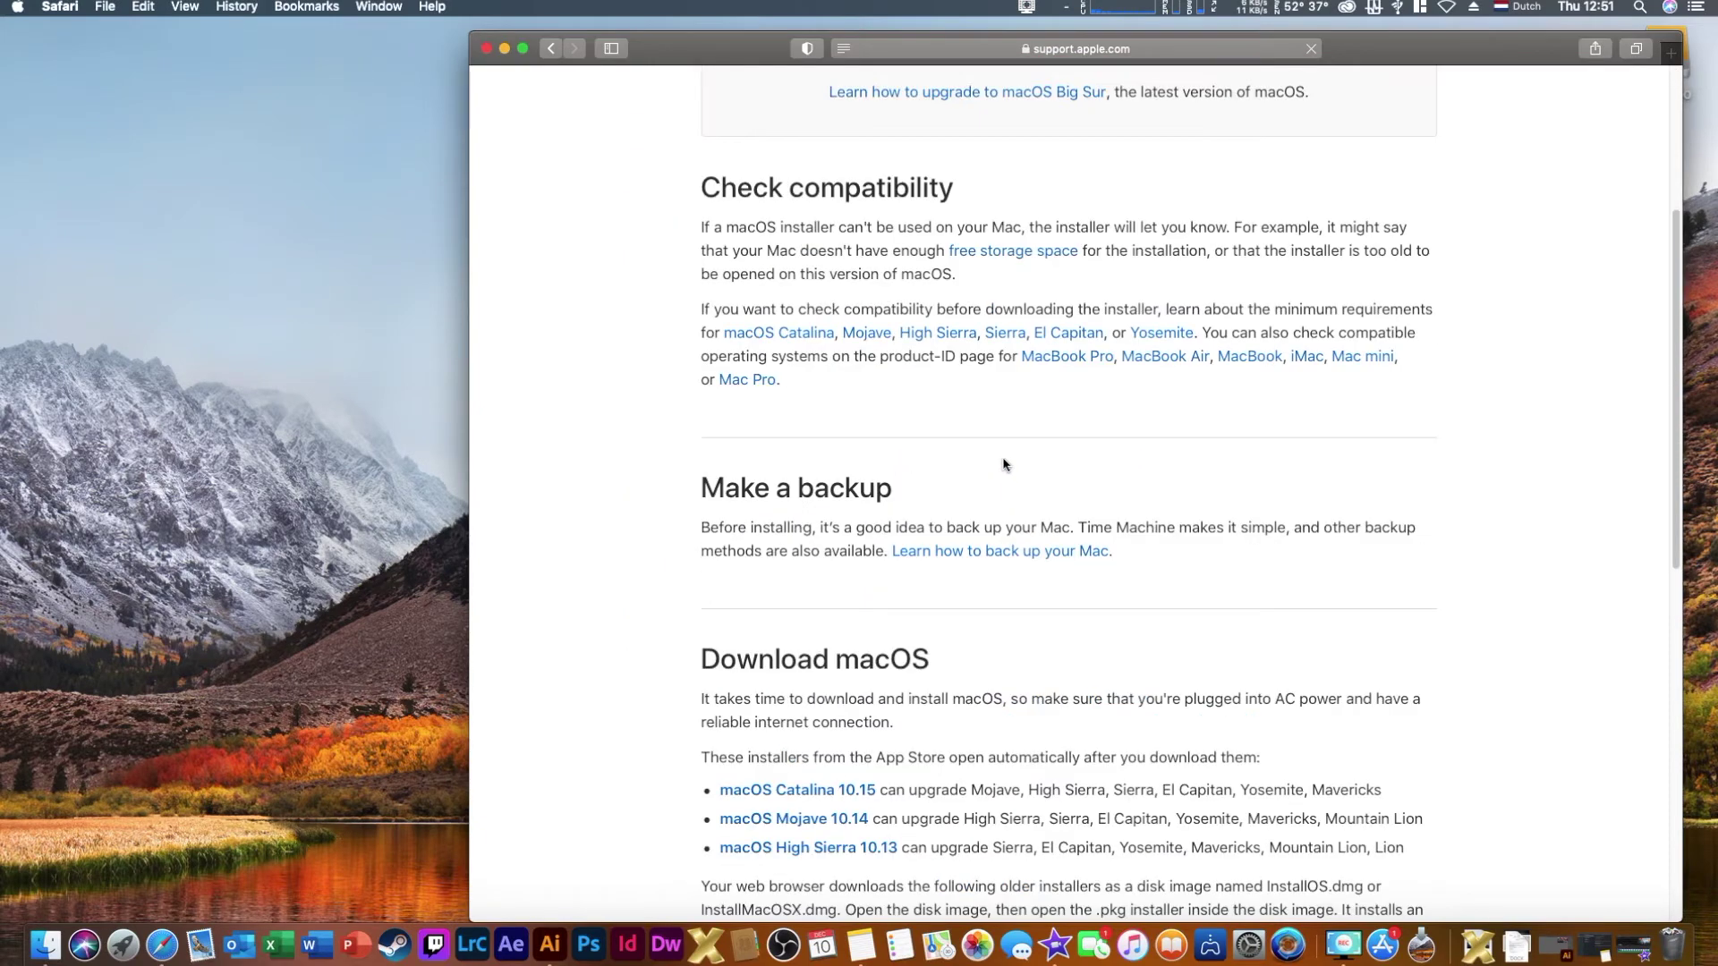
{"action": "scroll", "coordinate": [970, 487], "scroll_direction": "down", "scroll_amount": 1}
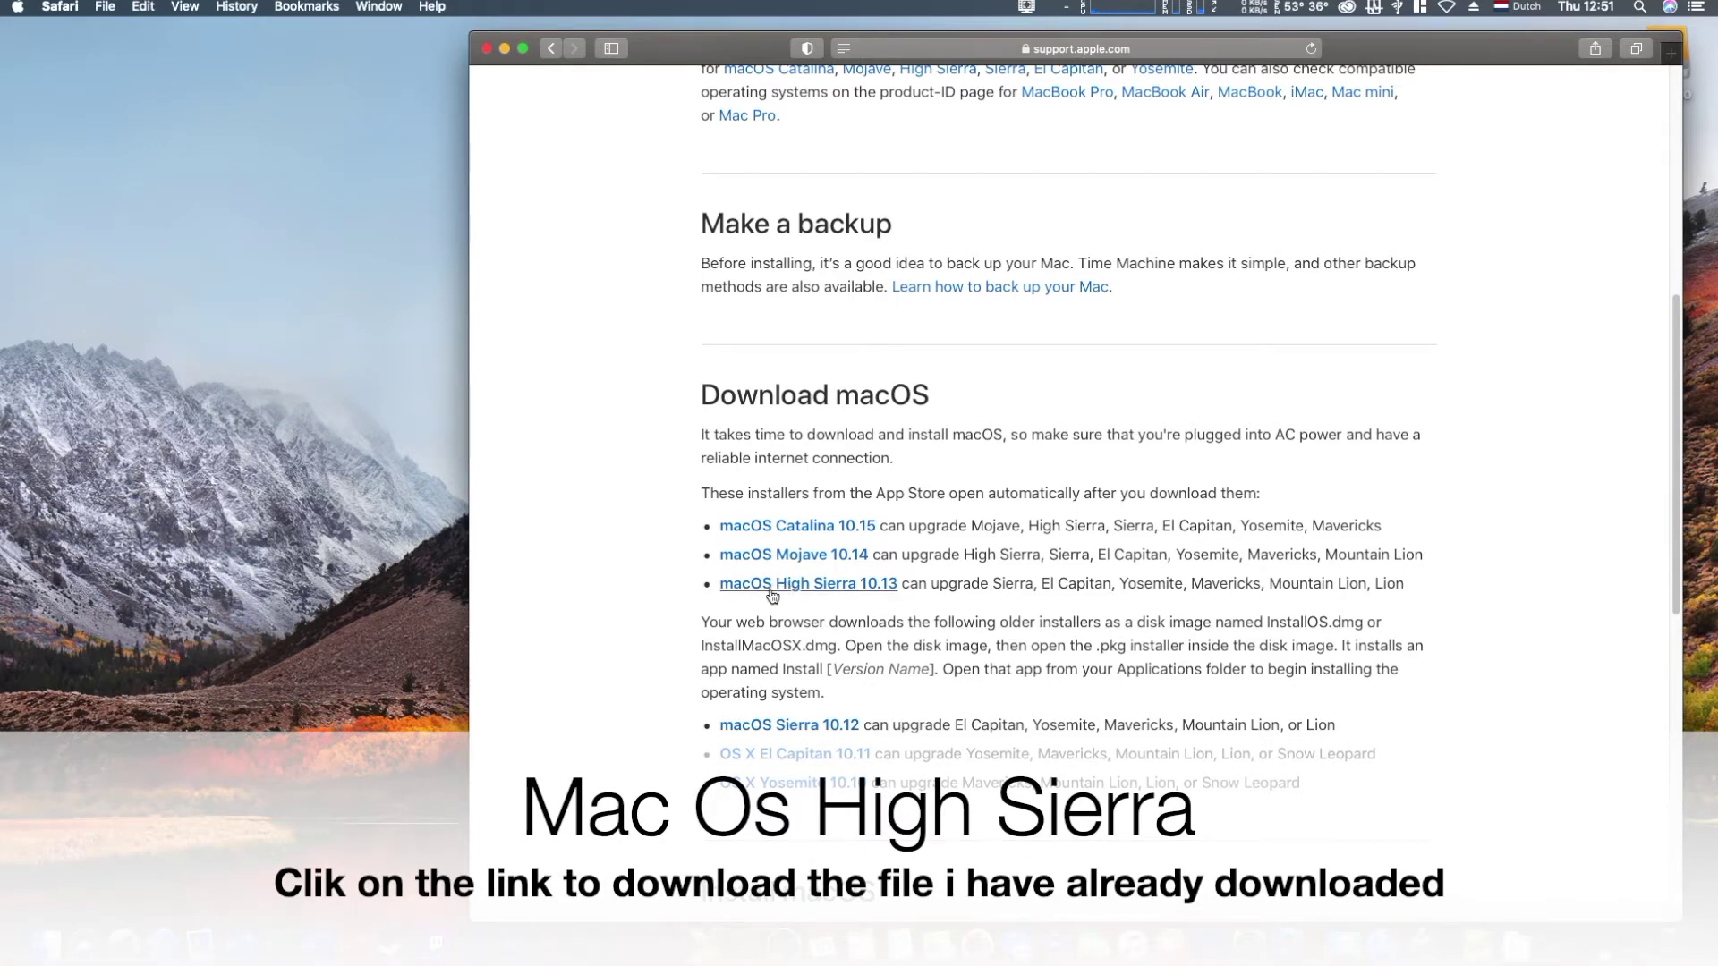
Load google.com in a new browser tab and search for "disk creator"
{"action": "left_click", "coordinate": [1673, 55]}
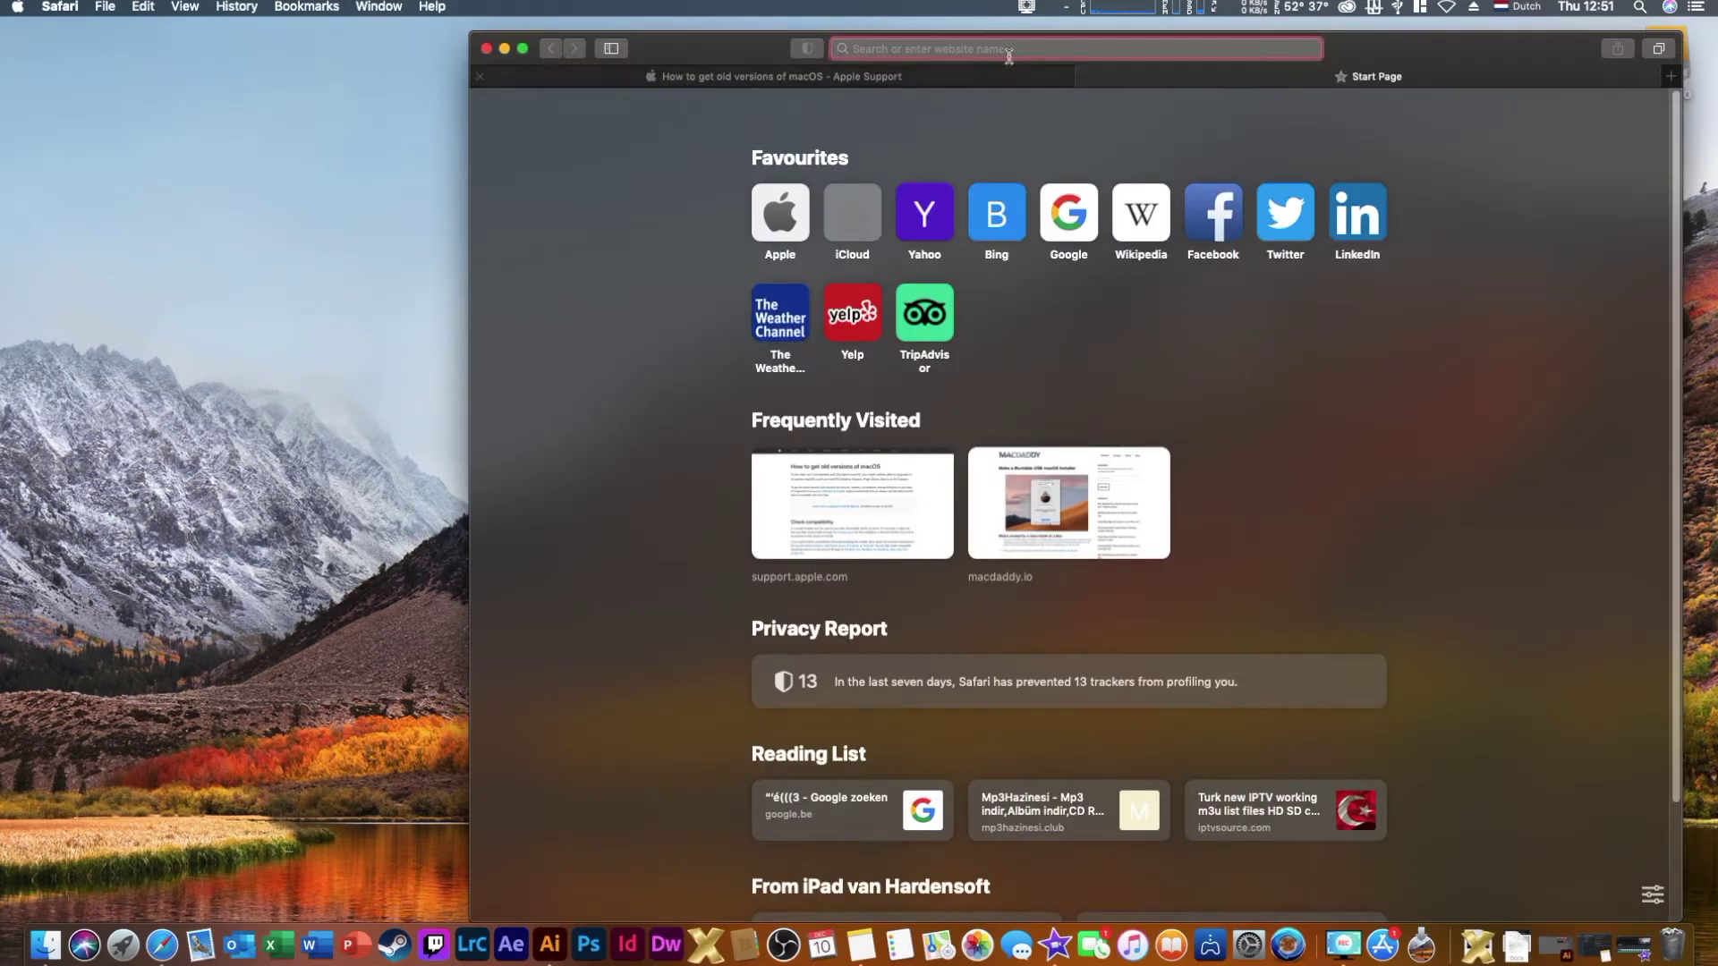
{"action": "type", "text": "google.com/"}
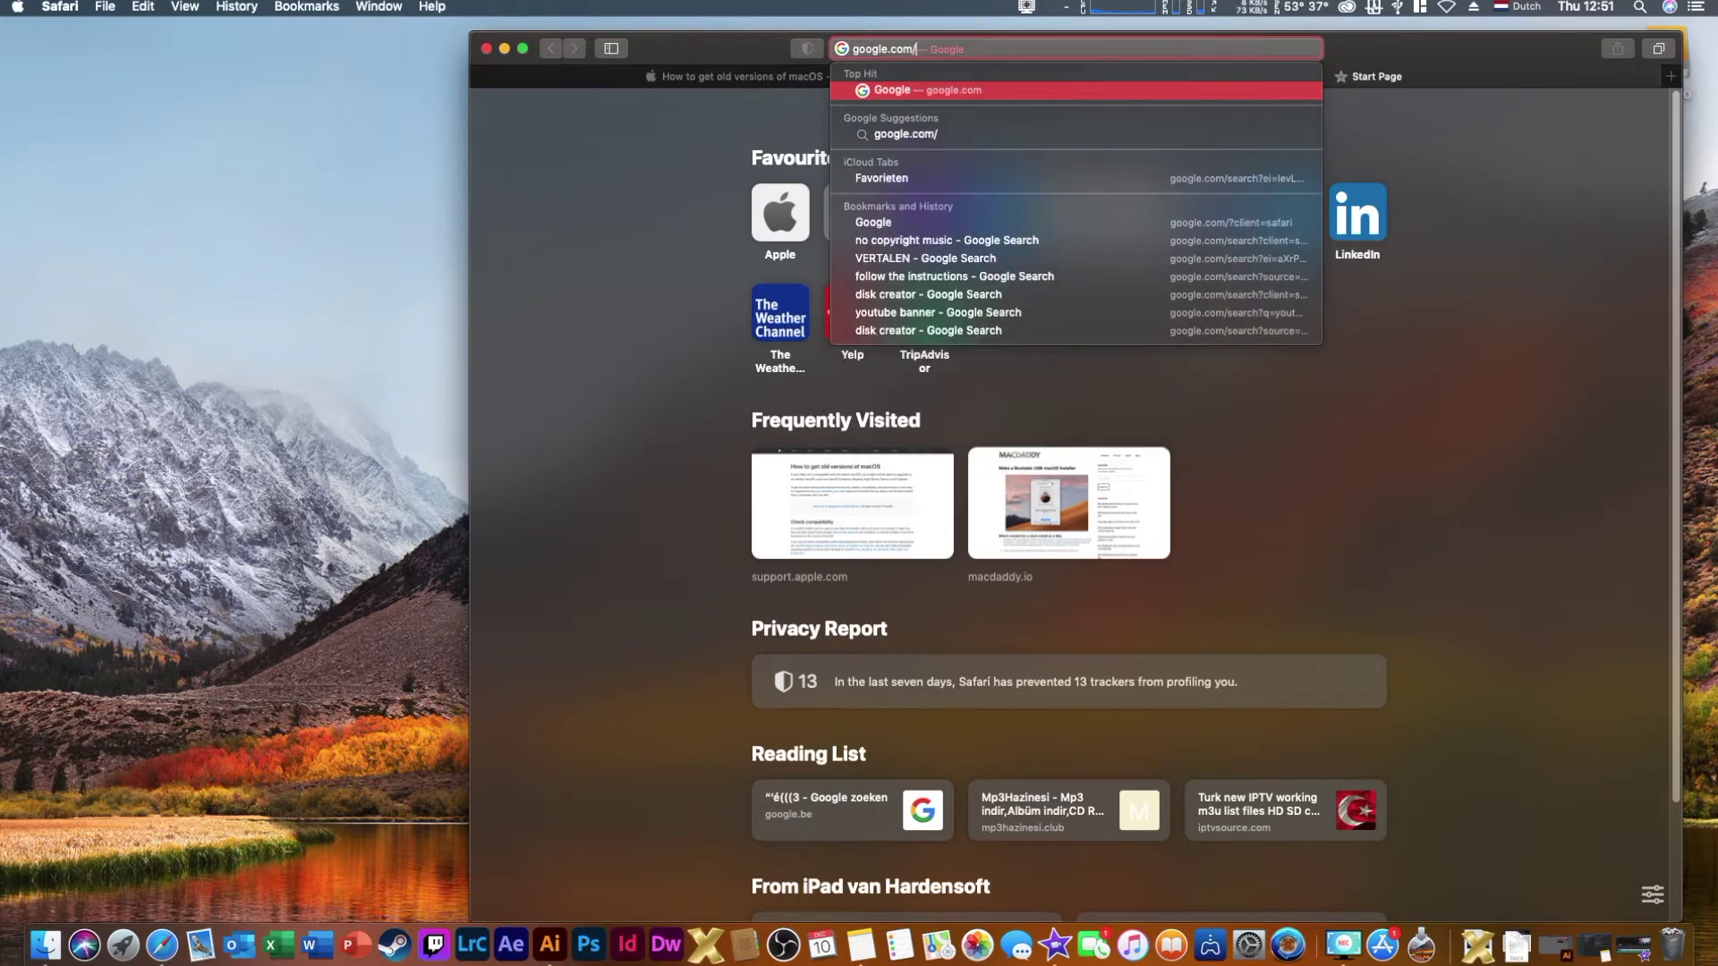
{"action": "key", "text": "Return"}
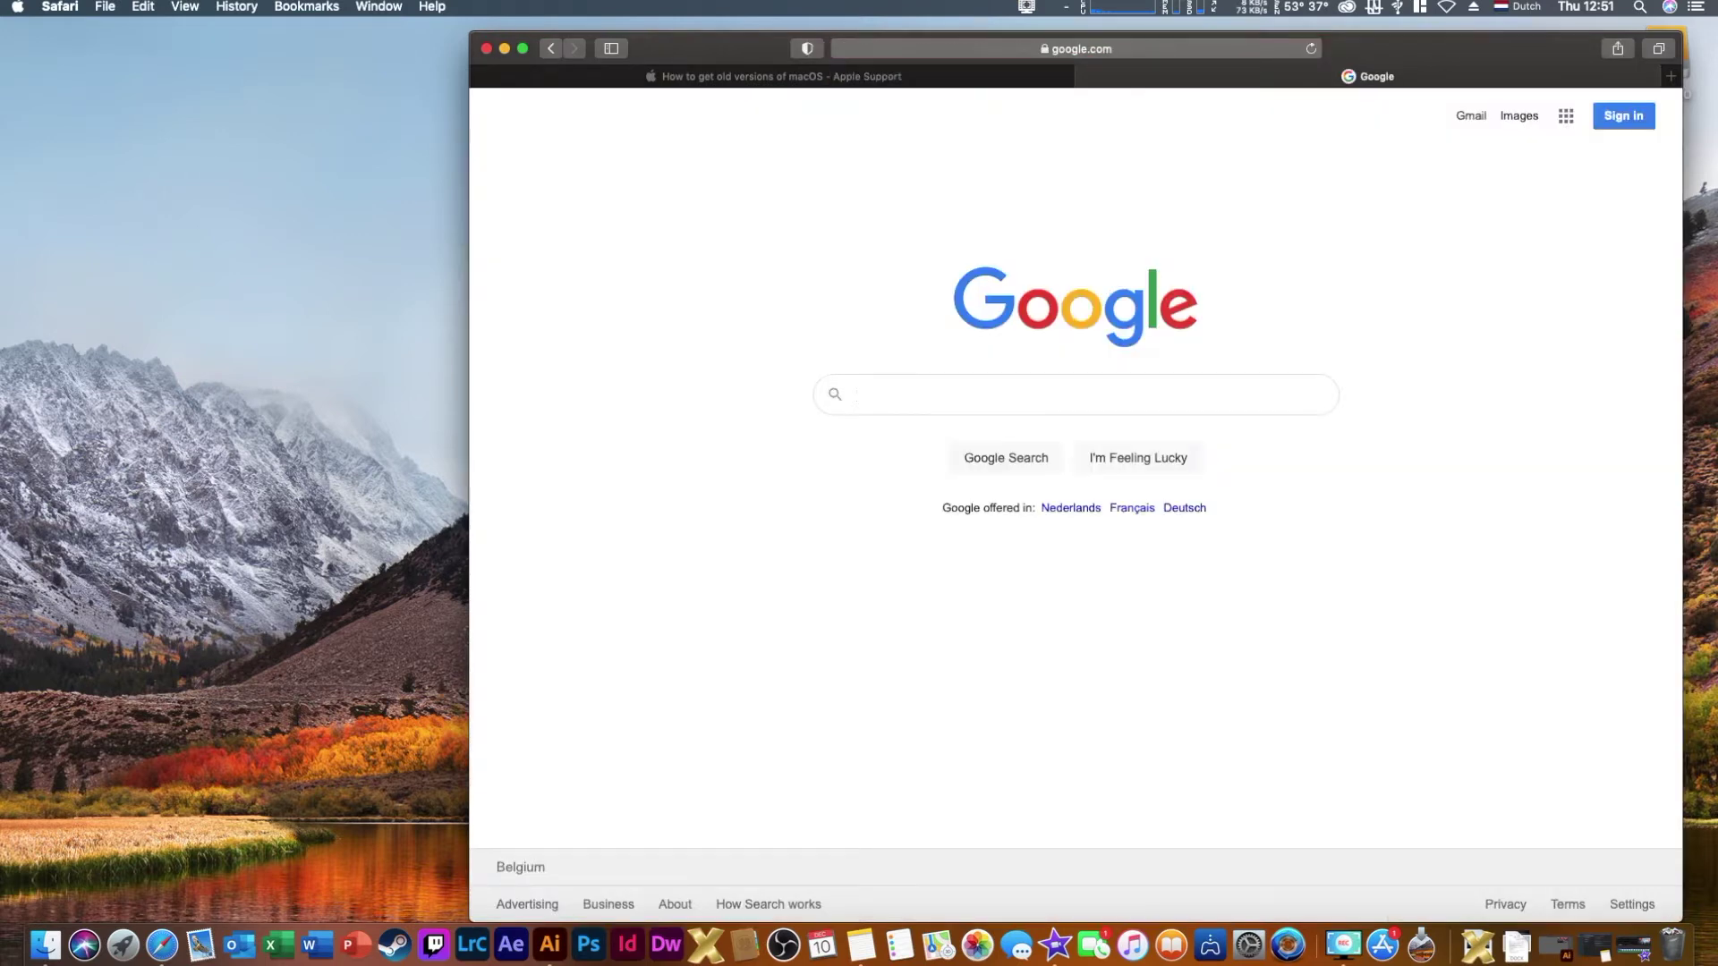
{"action": "left_click_drag", "start_coordinate": [750, 47], "coordinate": [587, 64]}
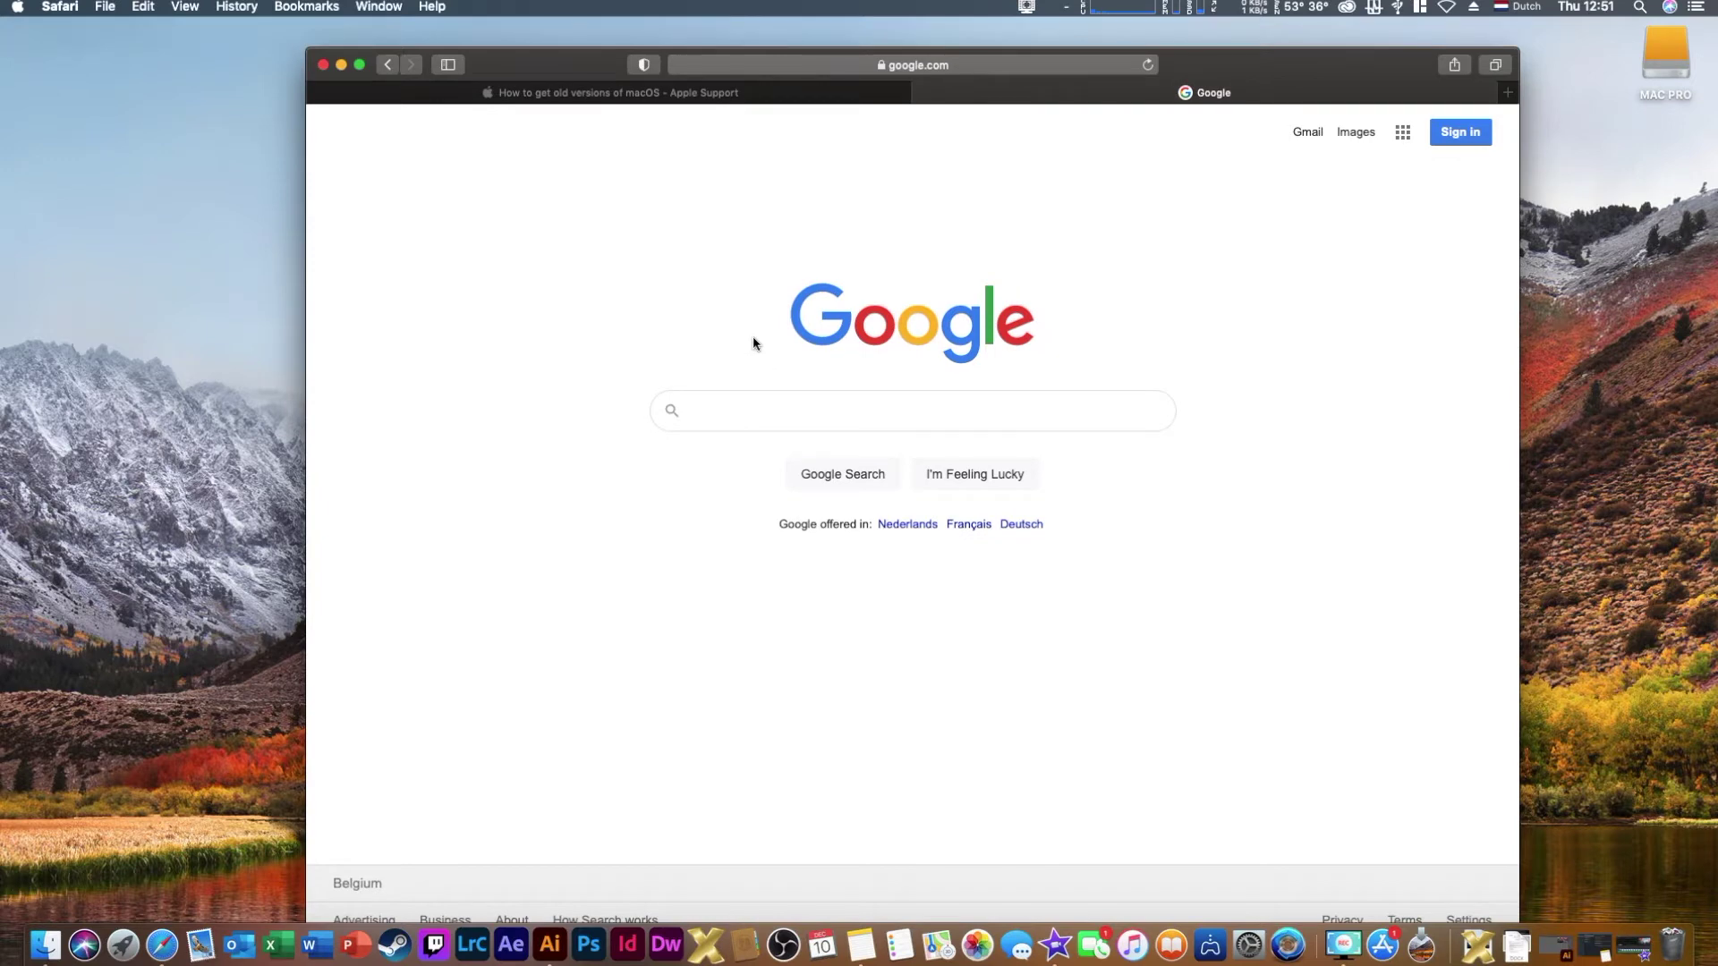
{"action": "type", "text": "dis"}
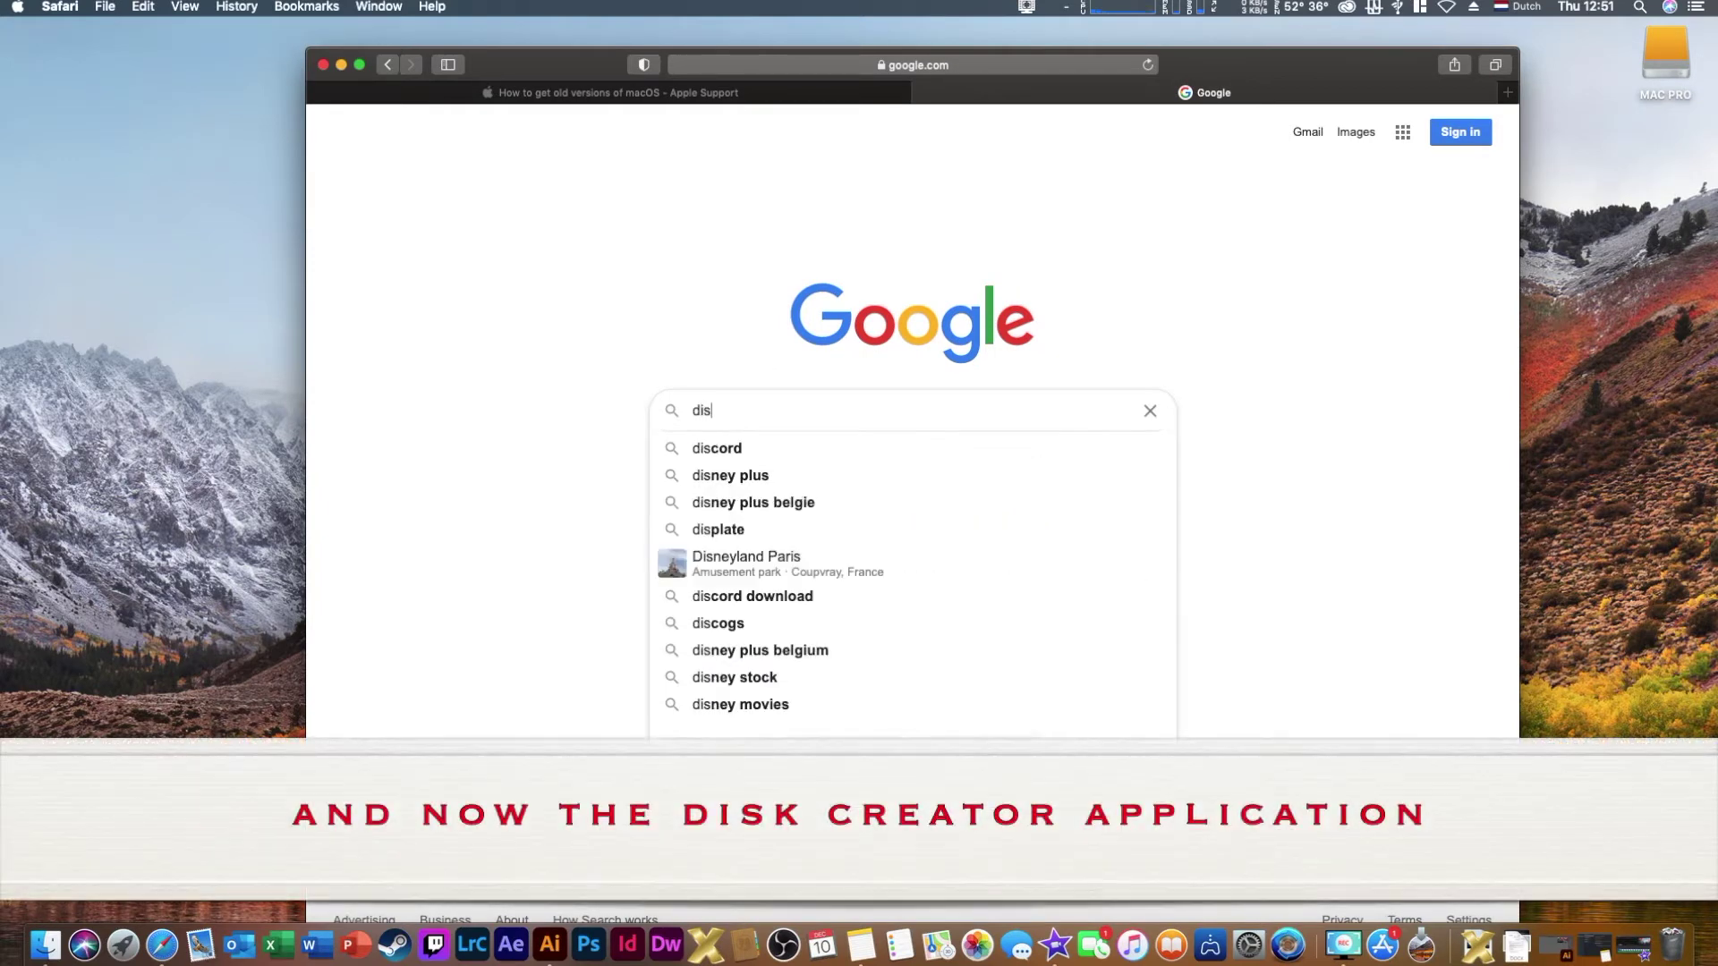
{"action": "type", "text": "k cre"}
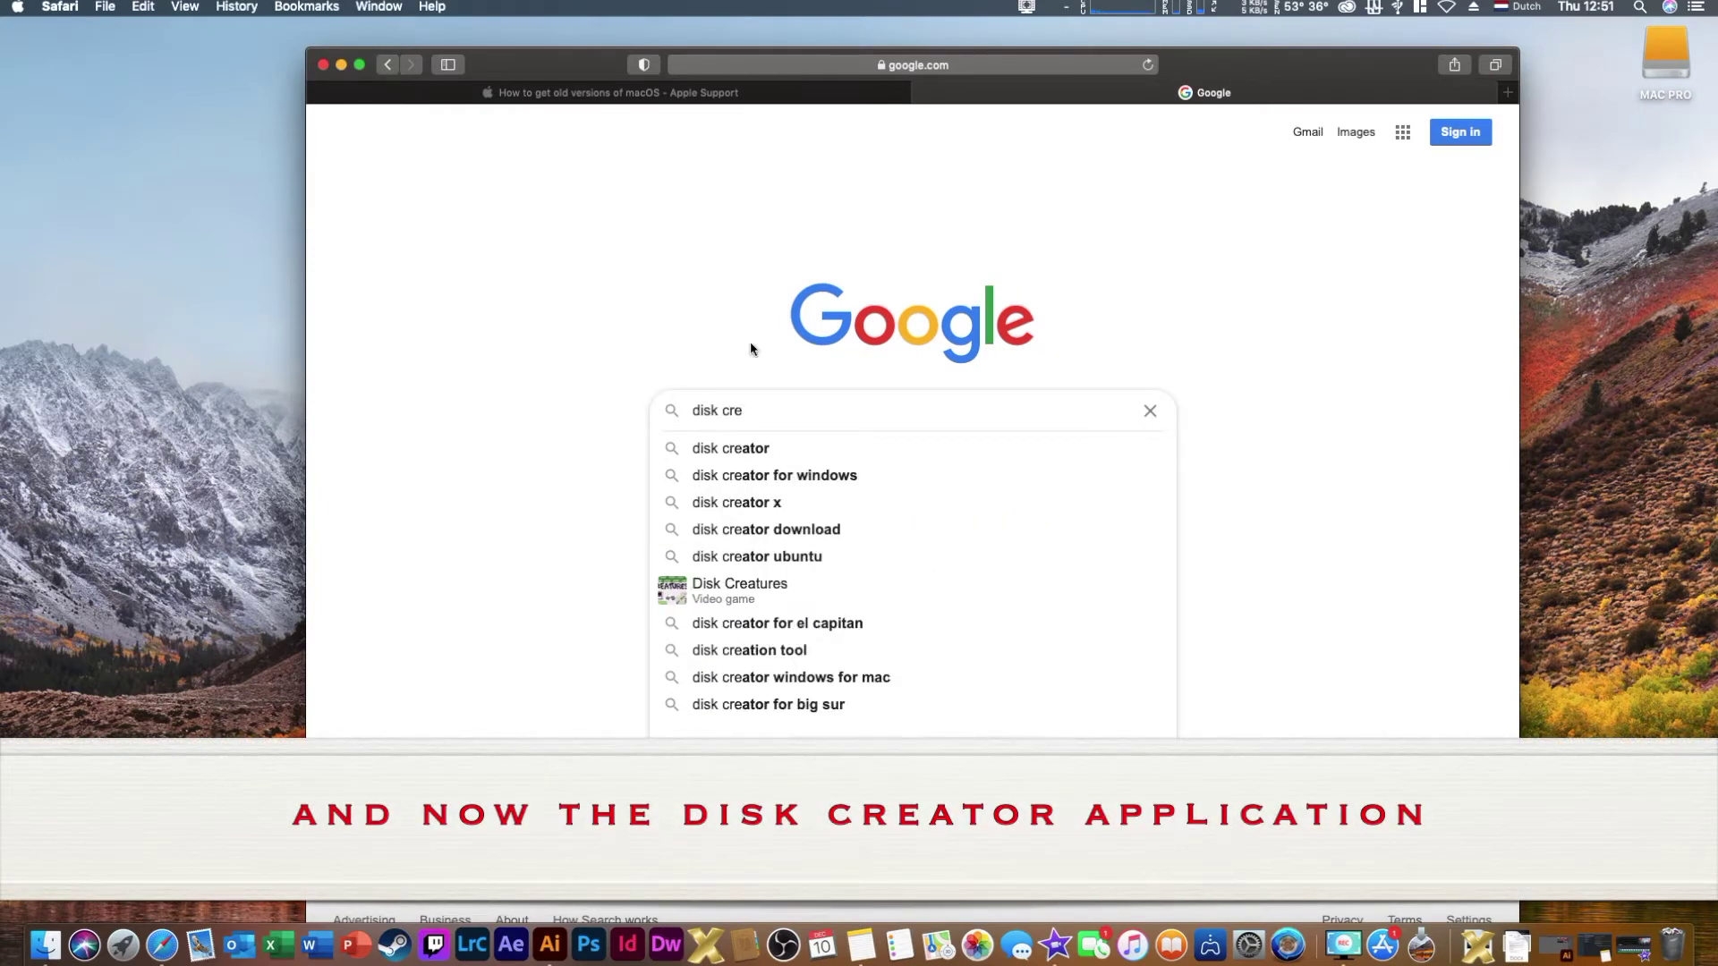
{"action": "left_click", "coordinate": [738, 450]}
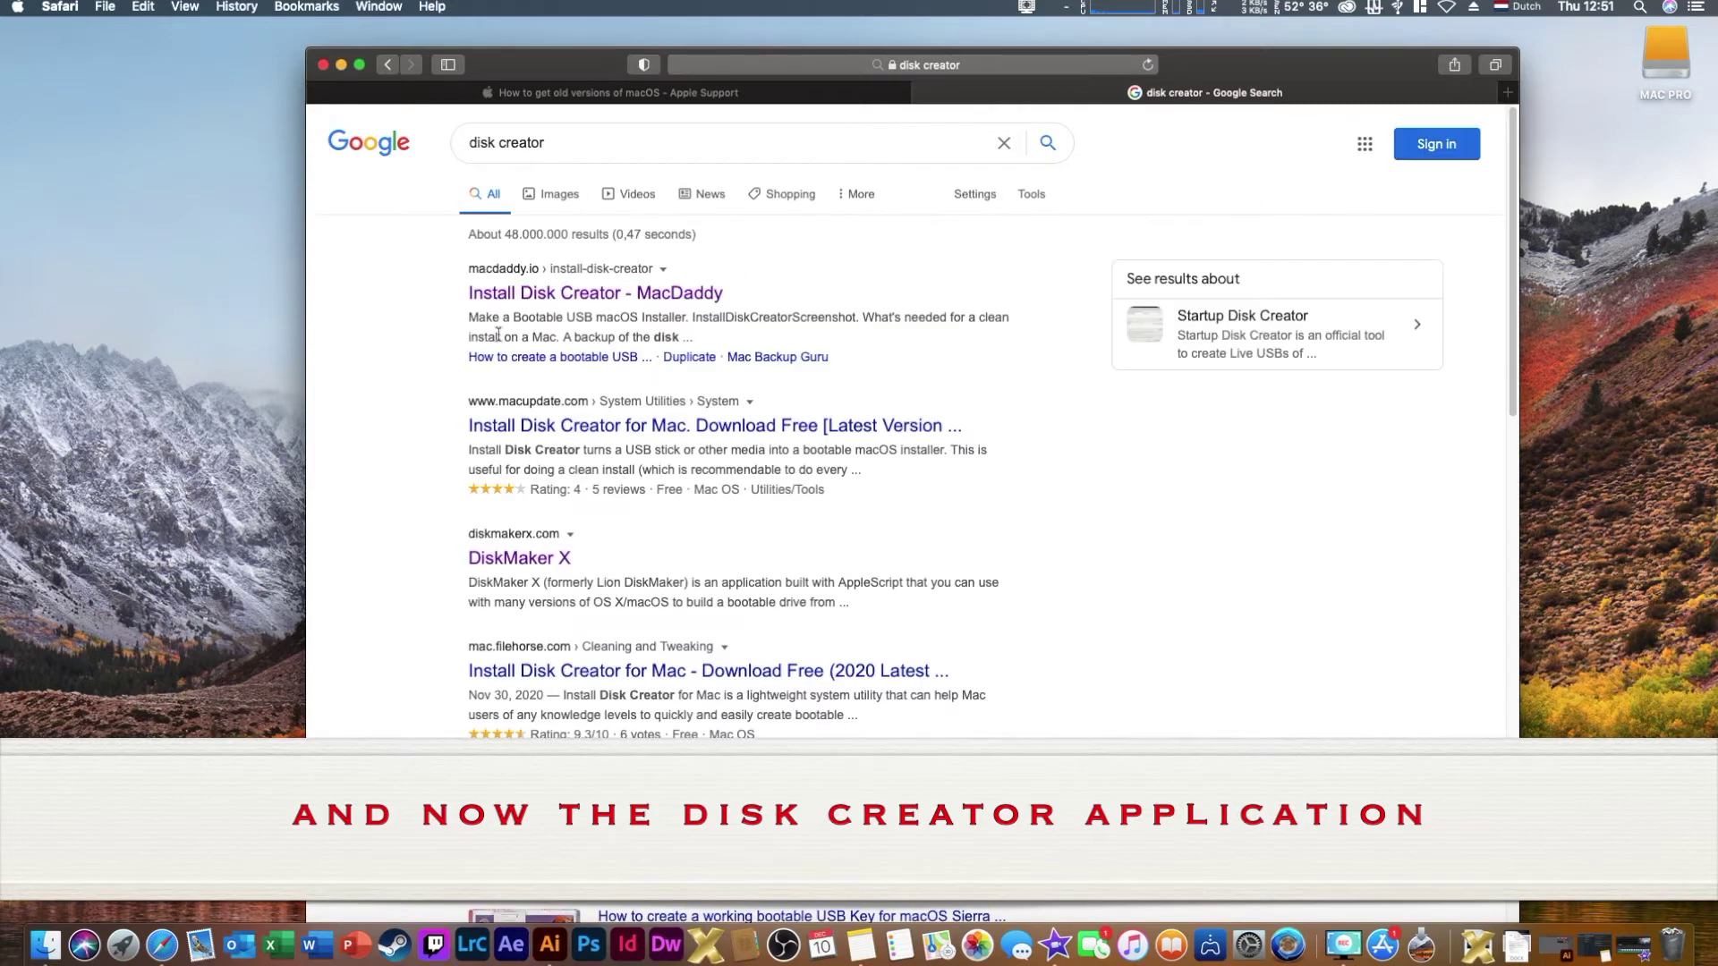
Open MacDaddy's Install Disk Creator page from the results and download the free macOS app
{"action": "left_click", "coordinate": [565, 294]}
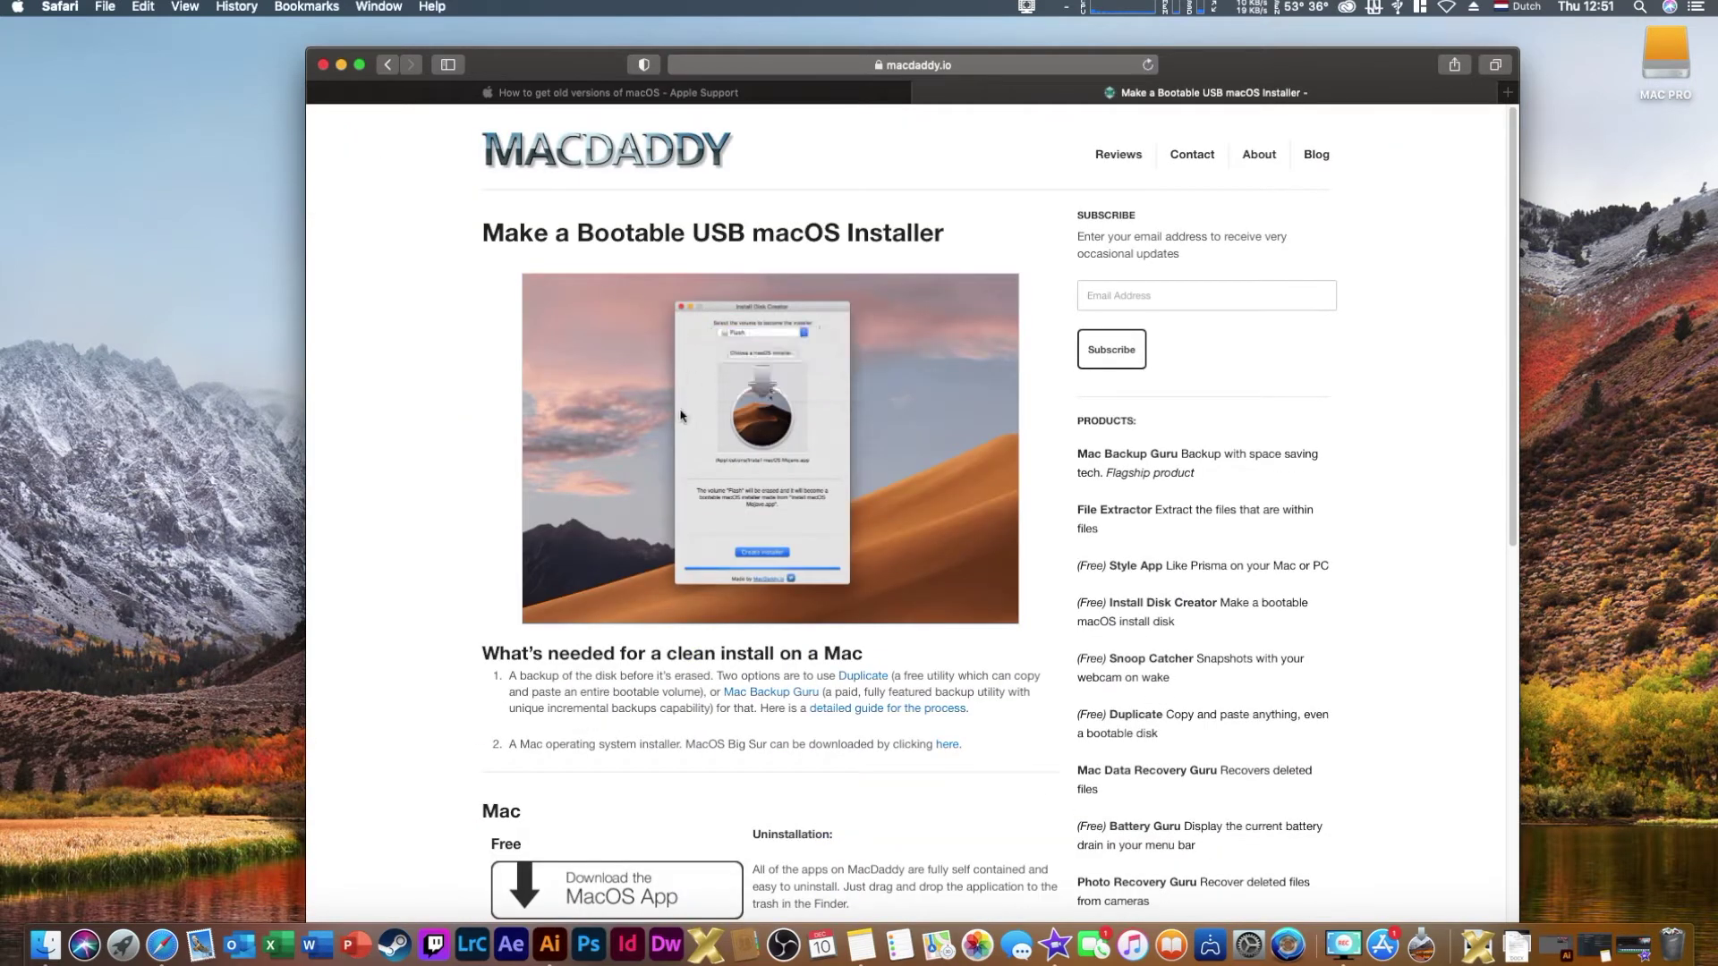
{"action": "scroll", "coordinate": [680, 415], "scroll_direction": "down", "scroll_amount": 4}
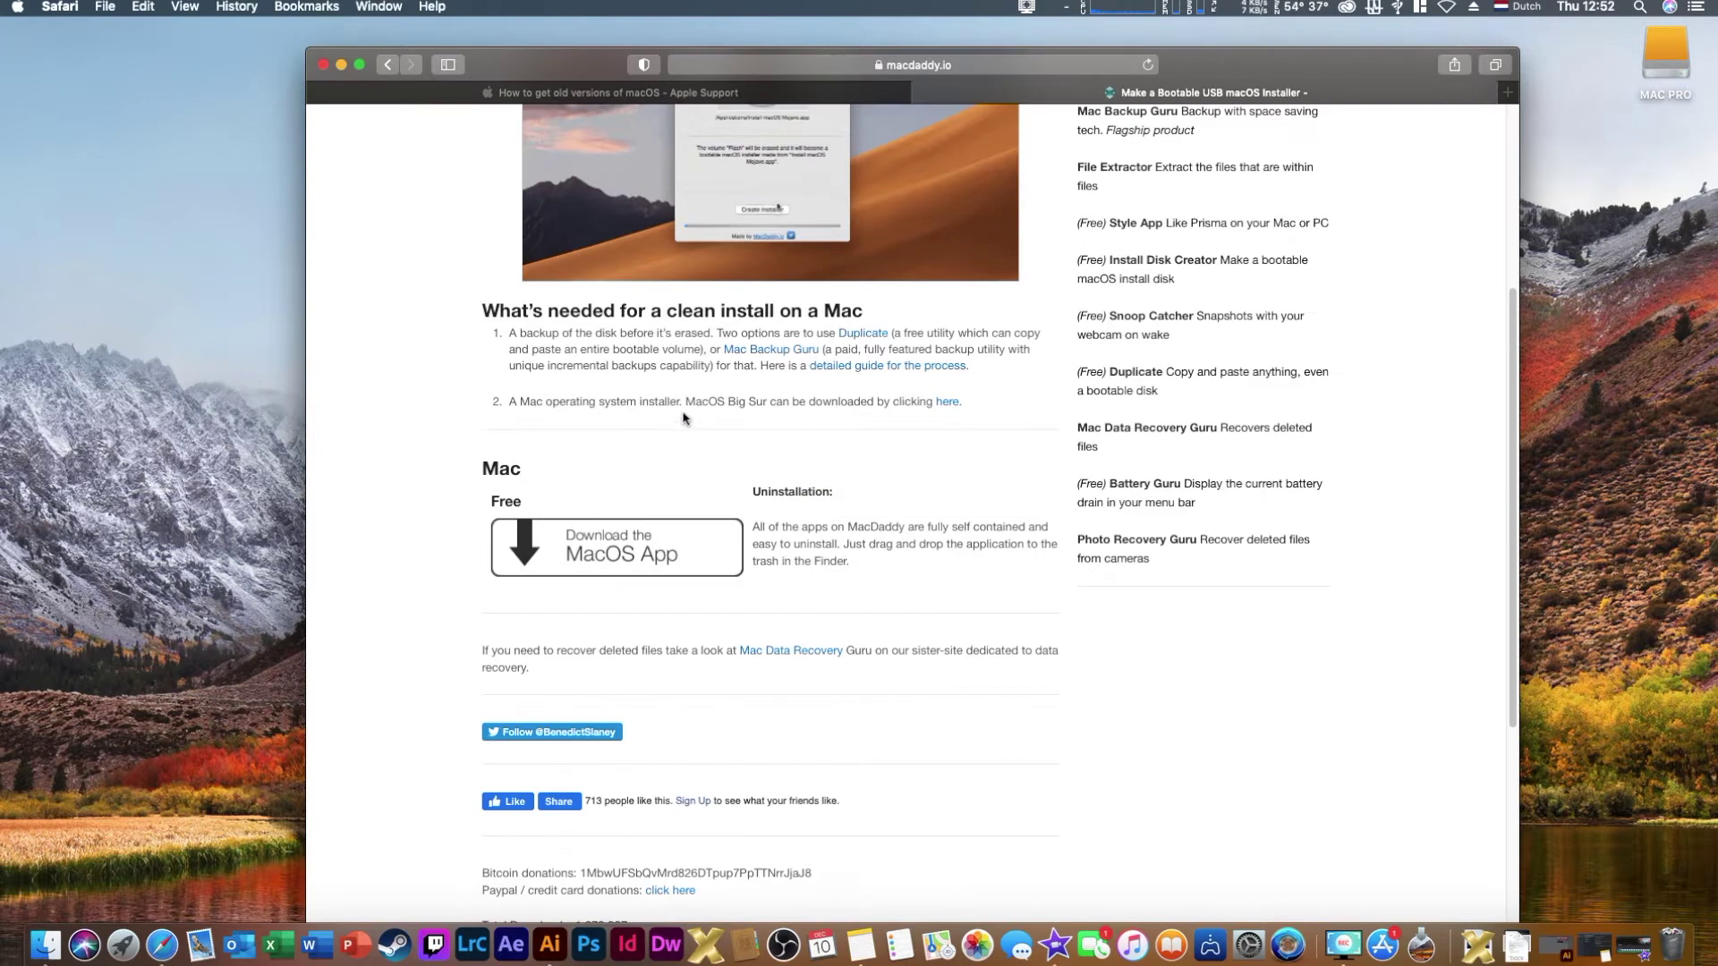
{"action": "left_click", "coordinate": [583, 559]}
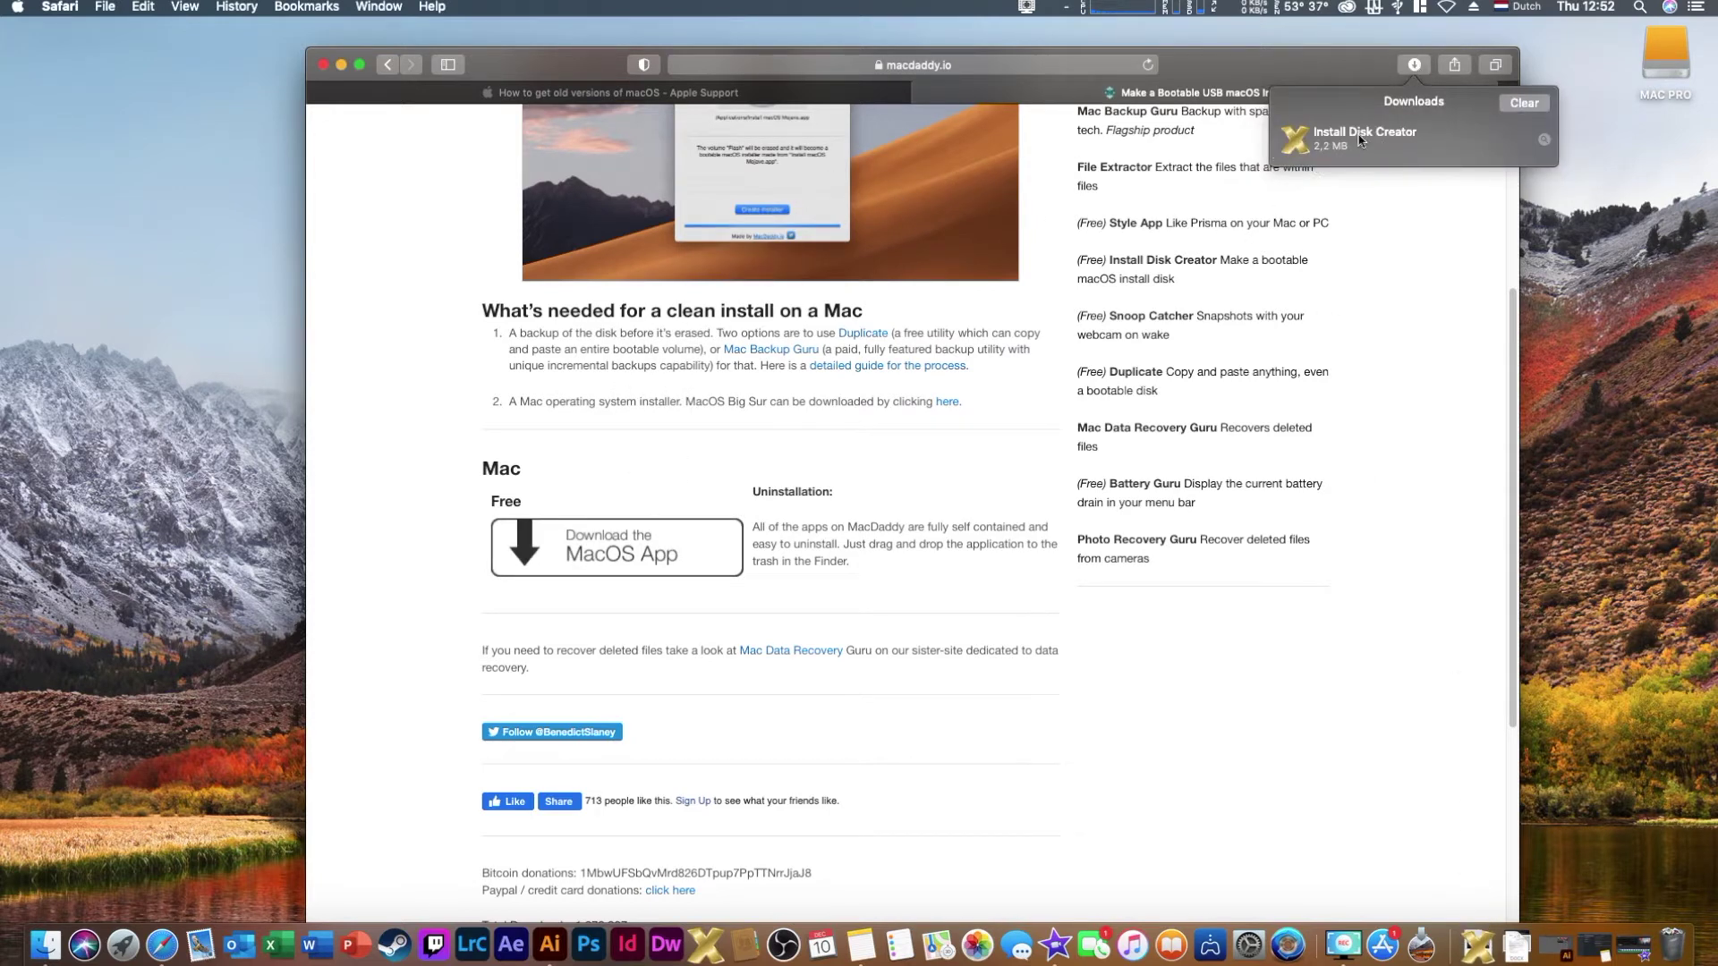
Launch the downloaded Install Disk Creator, allow it to open, and move its window toward the middle of the desktop
{"action": "left_click", "coordinate": [1361, 139]}
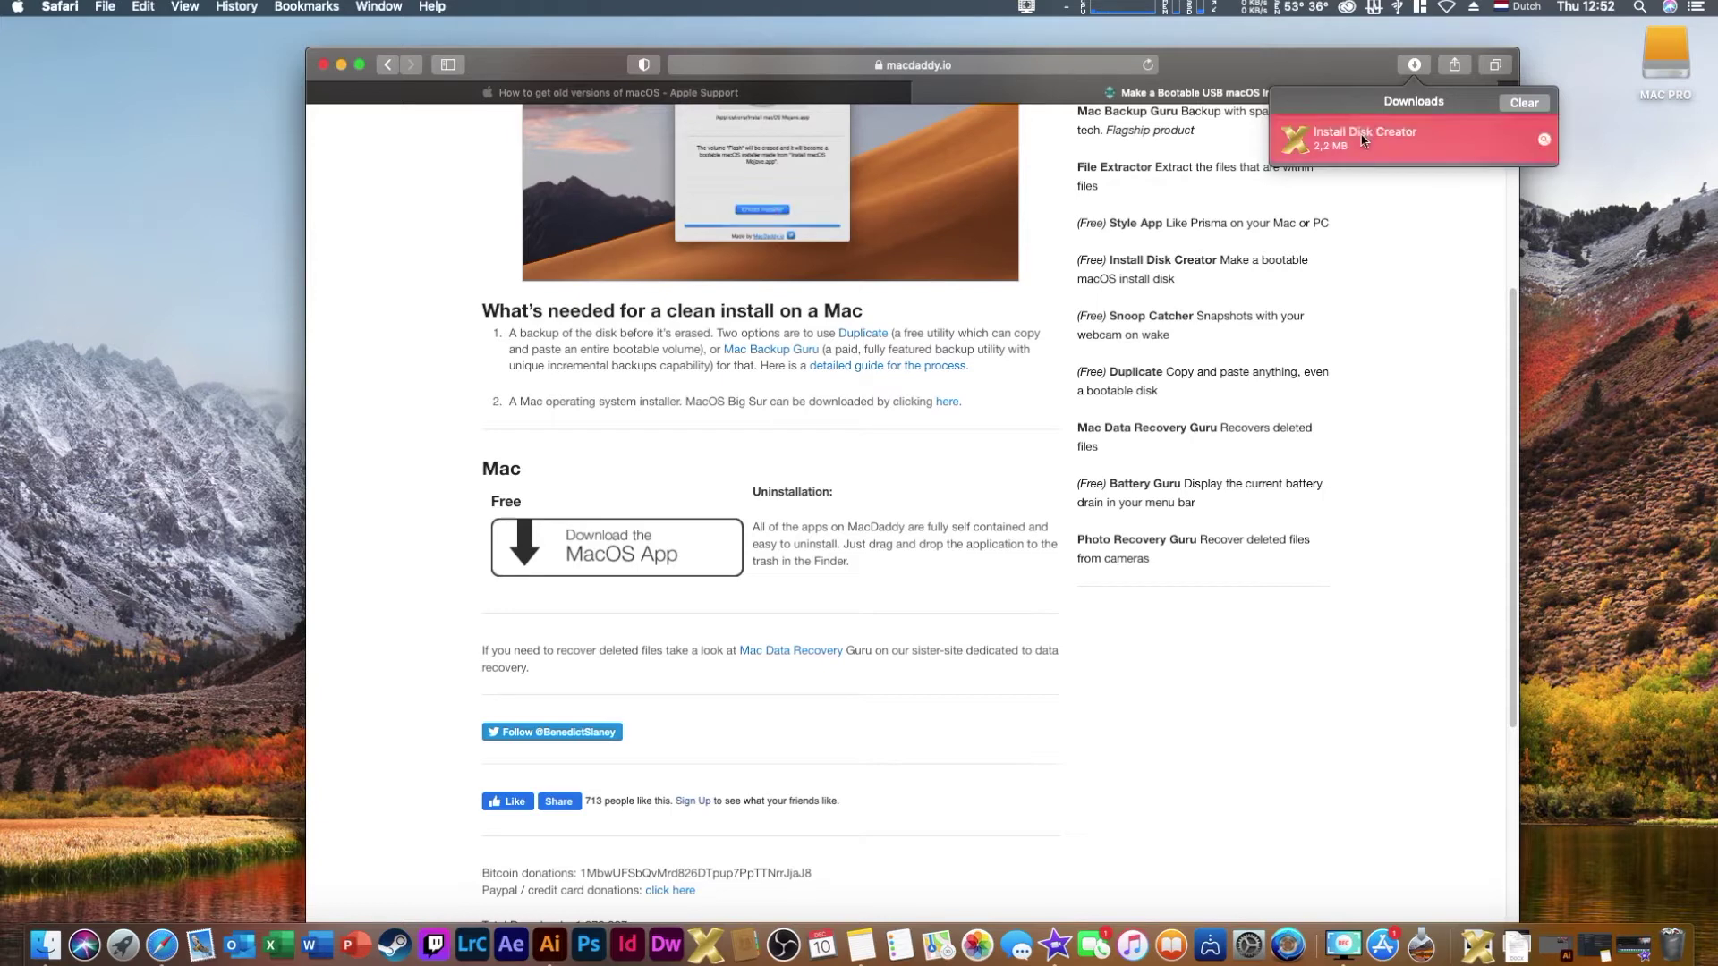
{"action": "double_click", "coordinate": [1361, 140]}
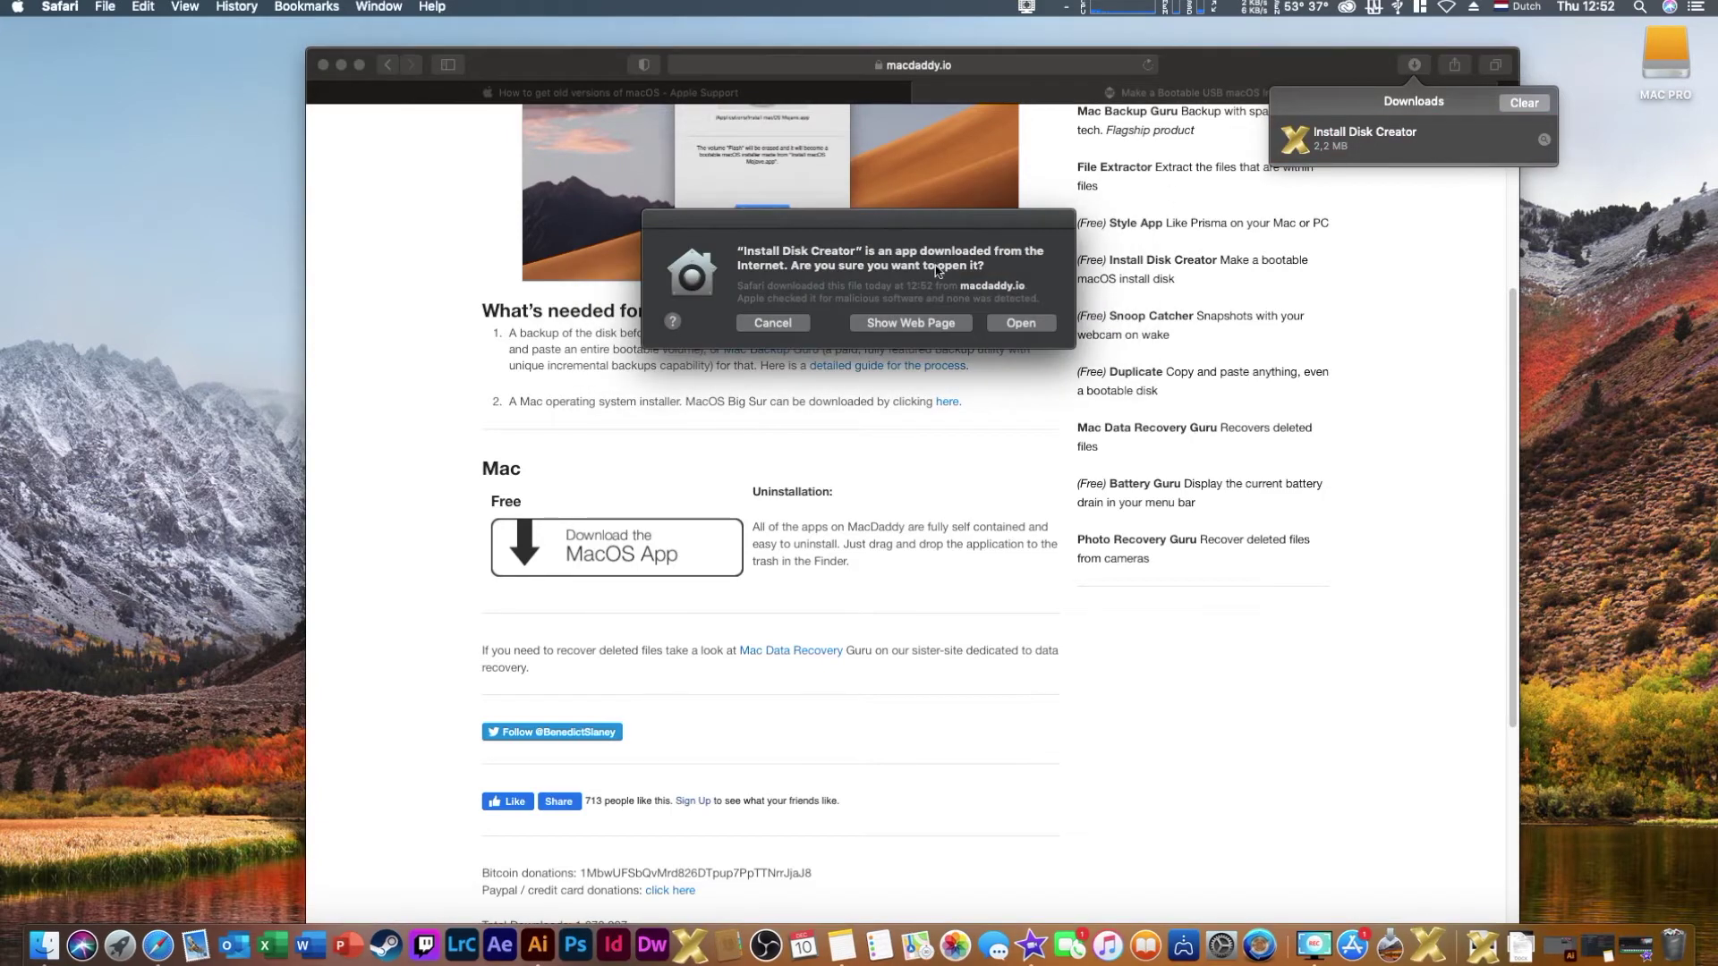
{"action": "left_click", "coordinate": [1021, 322]}
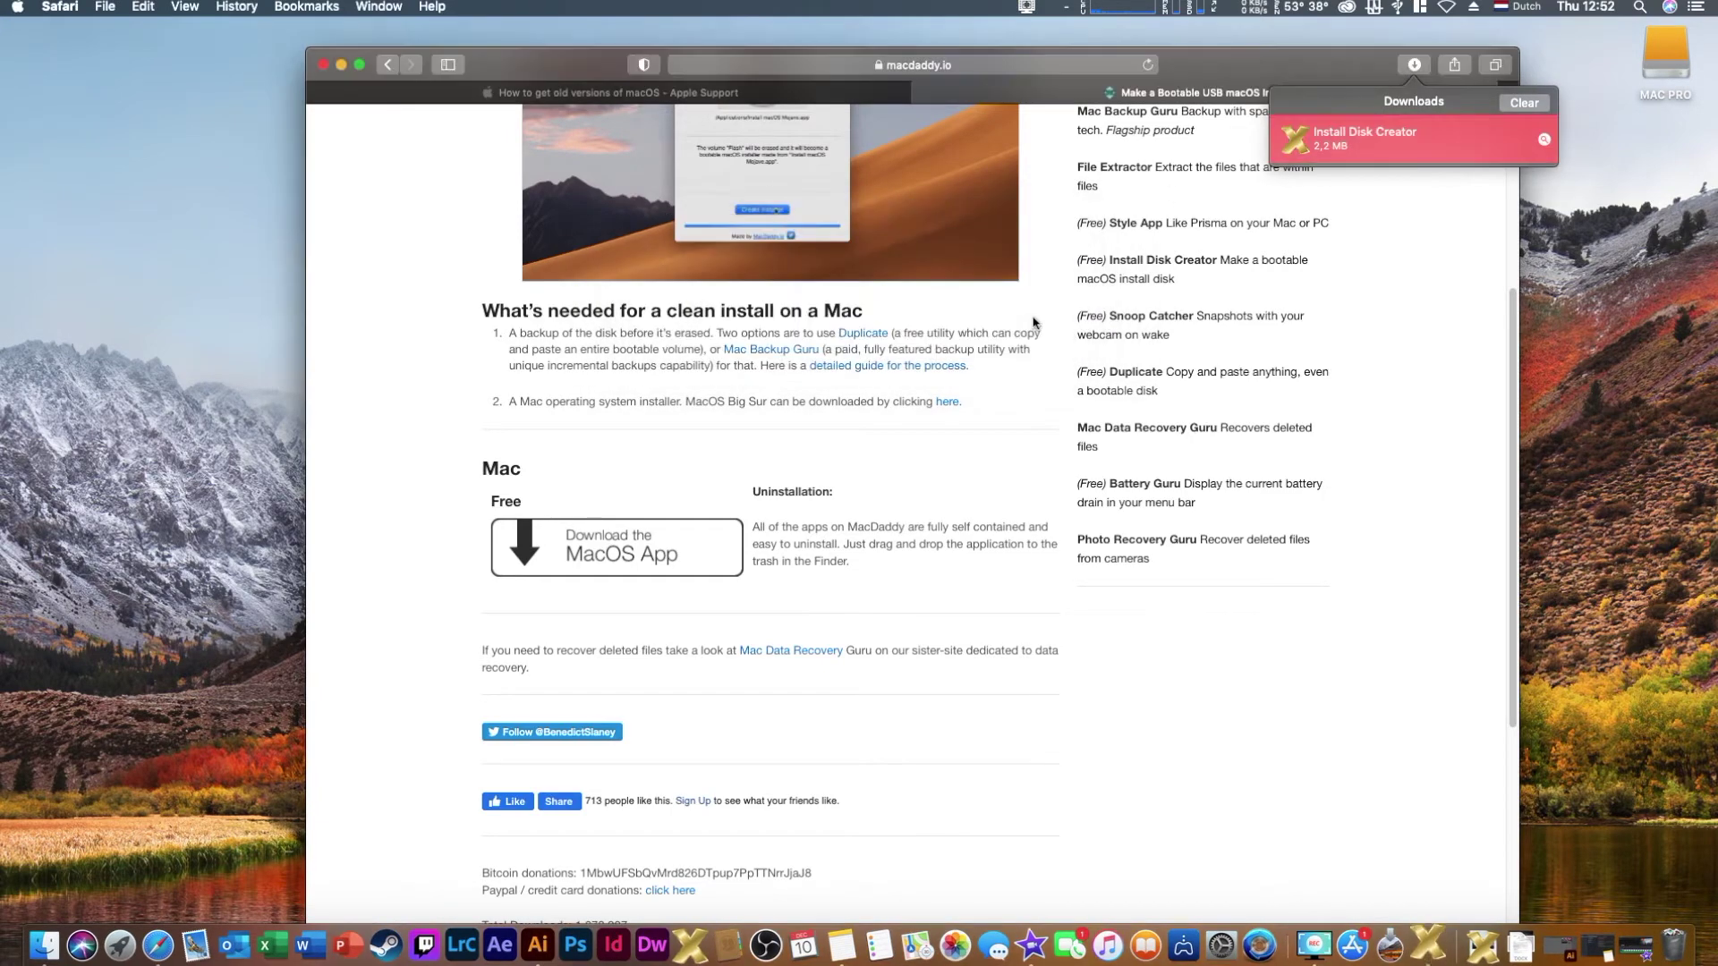
{"action": "left_click", "coordinate": [630, 37]}
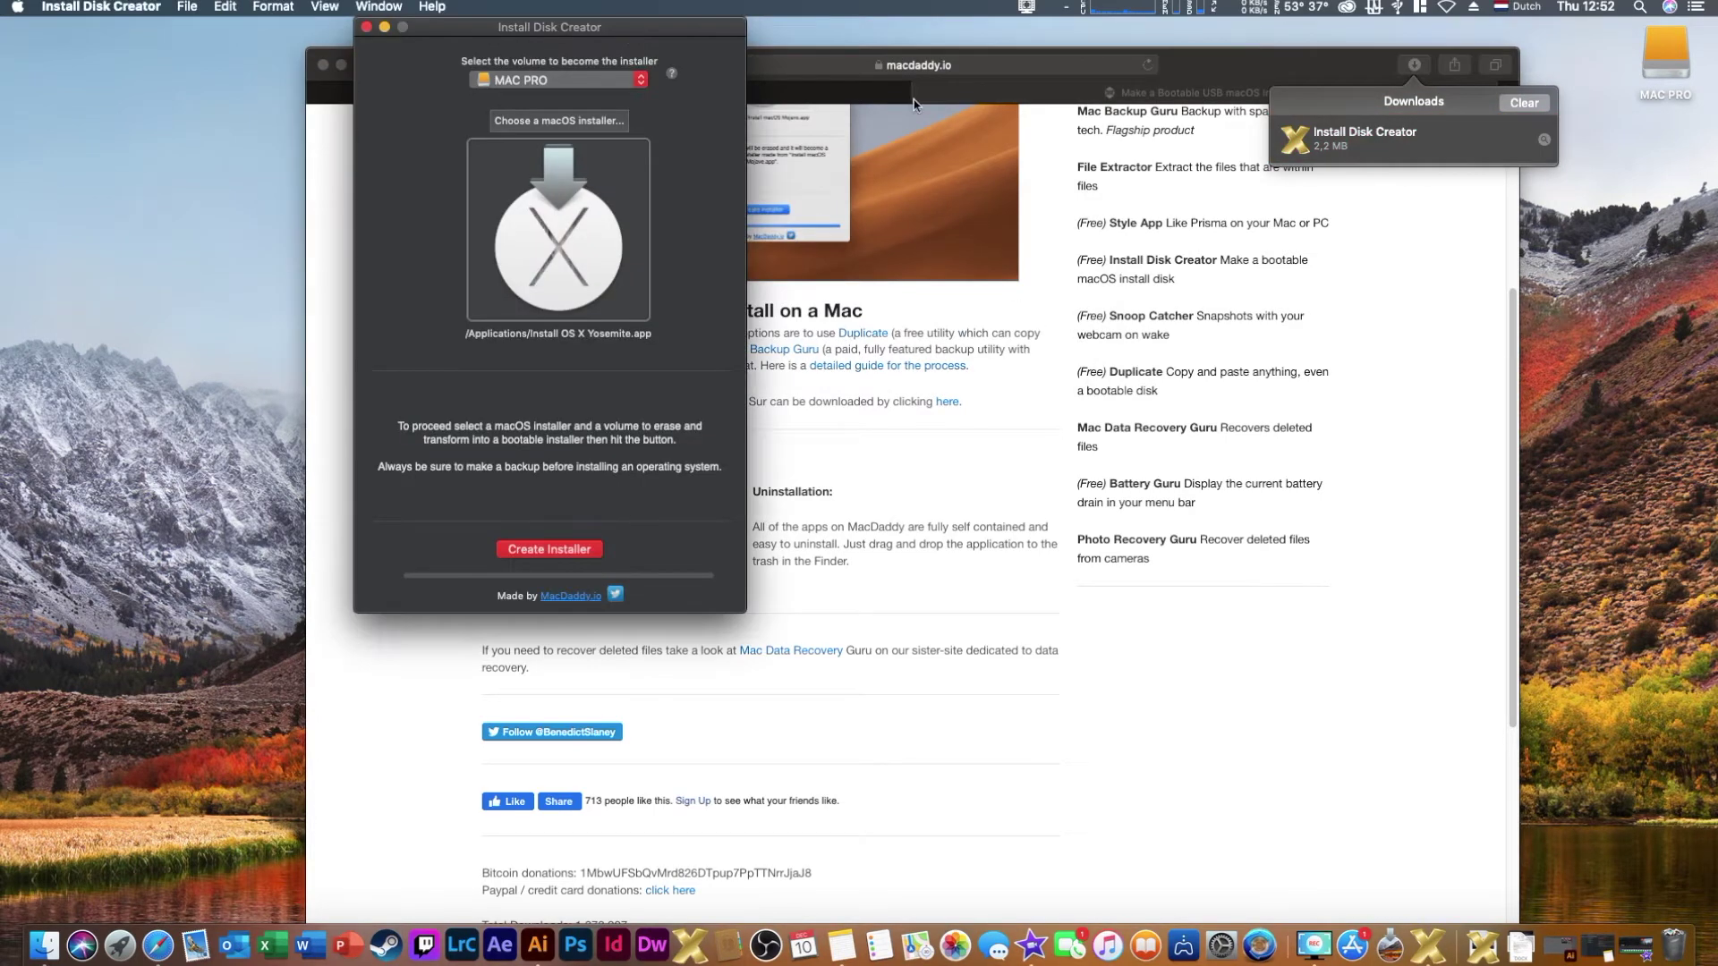
{"action": "left_click_drag", "start_coordinate": [640, 30], "coordinate": [973, 90]}
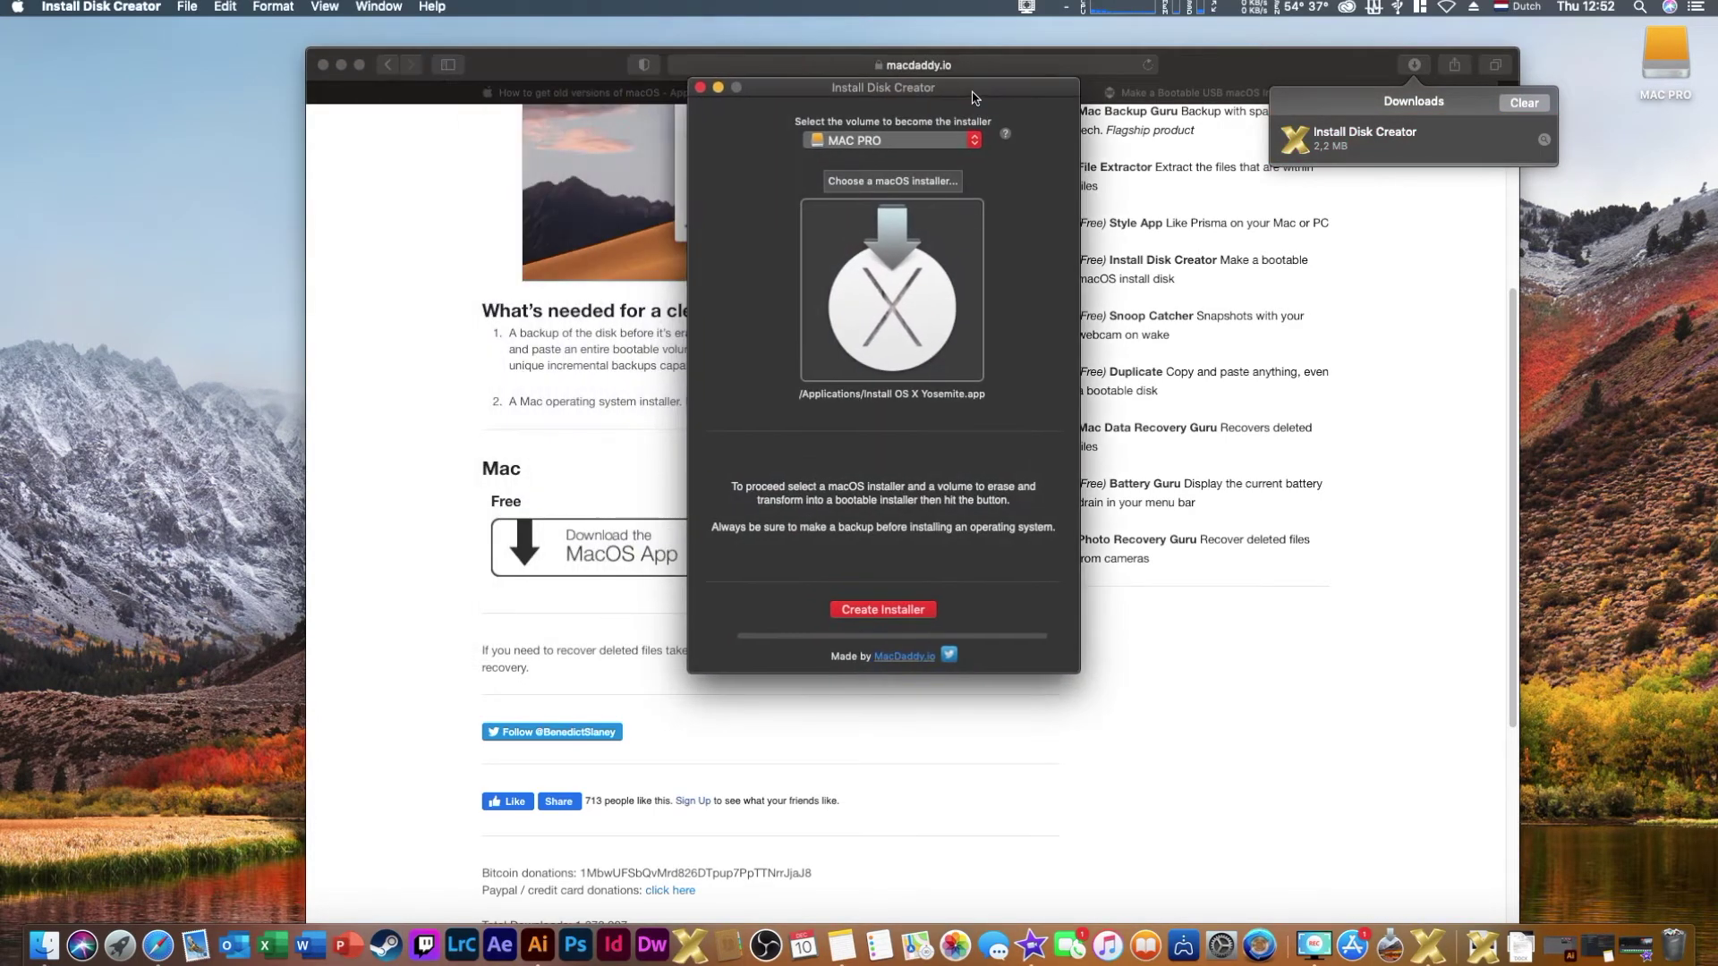
Choose Install macOS High Sierra from the Applications folder as the macOS installer
{"action": "left_click", "coordinate": [879, 188]}
{"action": "scroll", "coordinate": [948, 340], "scroll_direction": "down", "scroll_amount": 5}
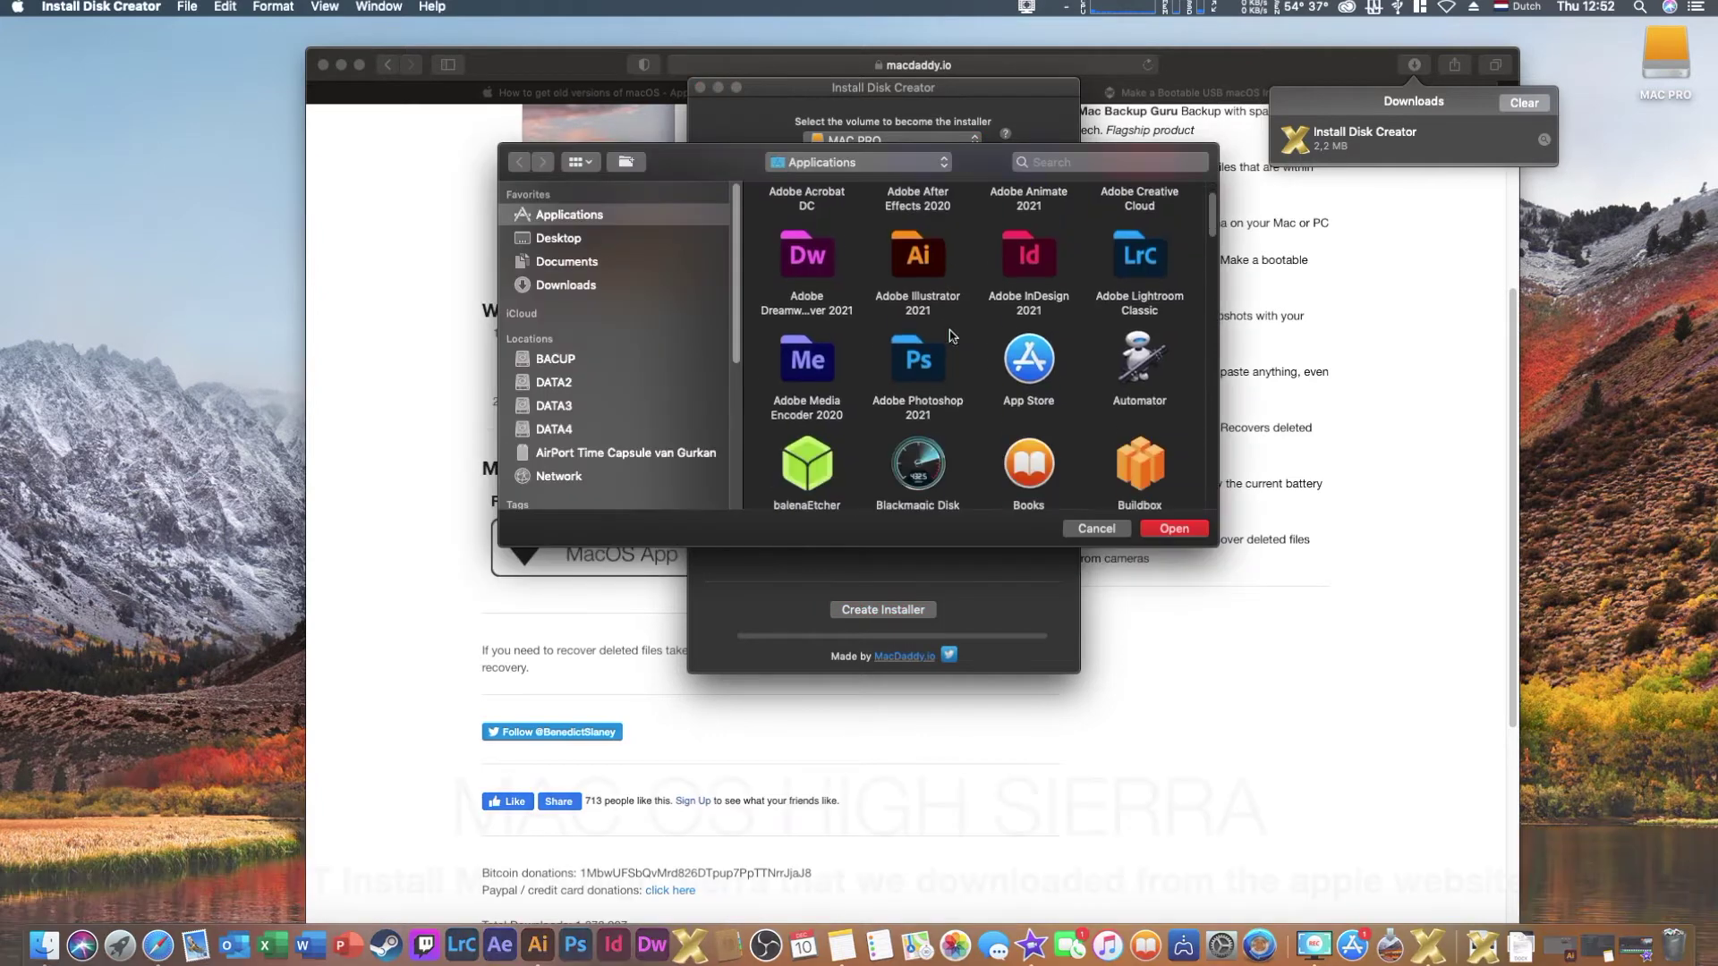
{"action": "scroll", "coordinate": [948, 340], "scroll_direction": "down", "scroll_amount": 5}
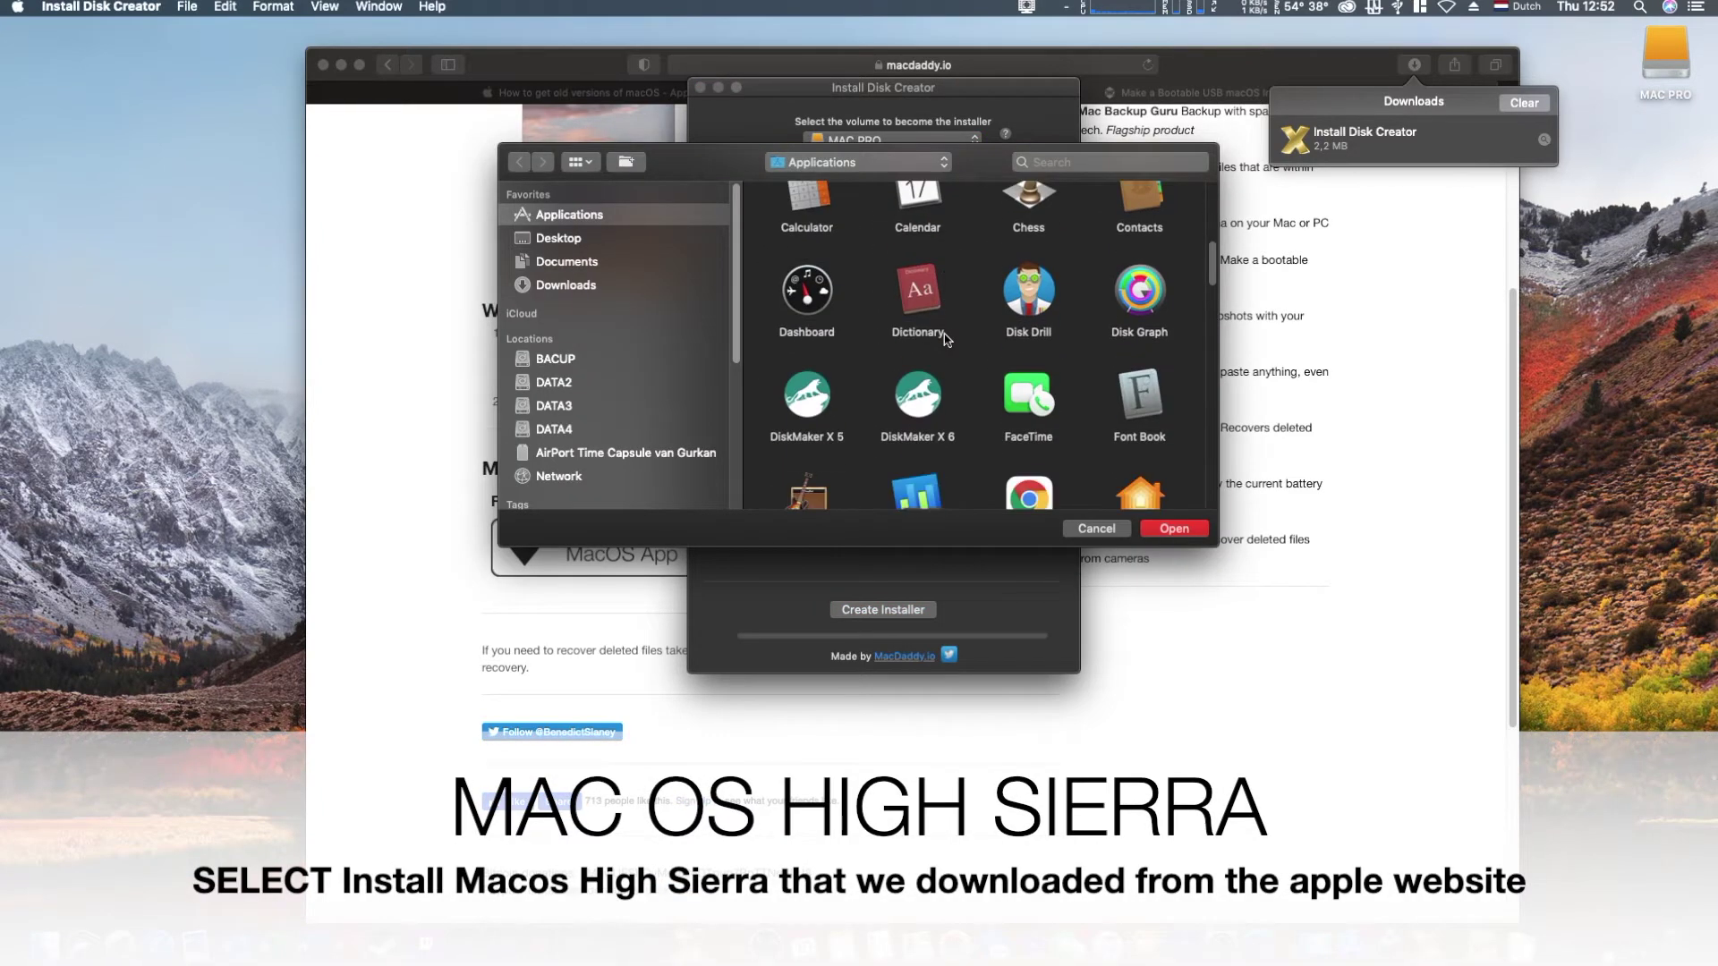
{"action": "scroll", "coordinate": [943, 338], "scroll_direction": "down", "scroll_amount": 4}
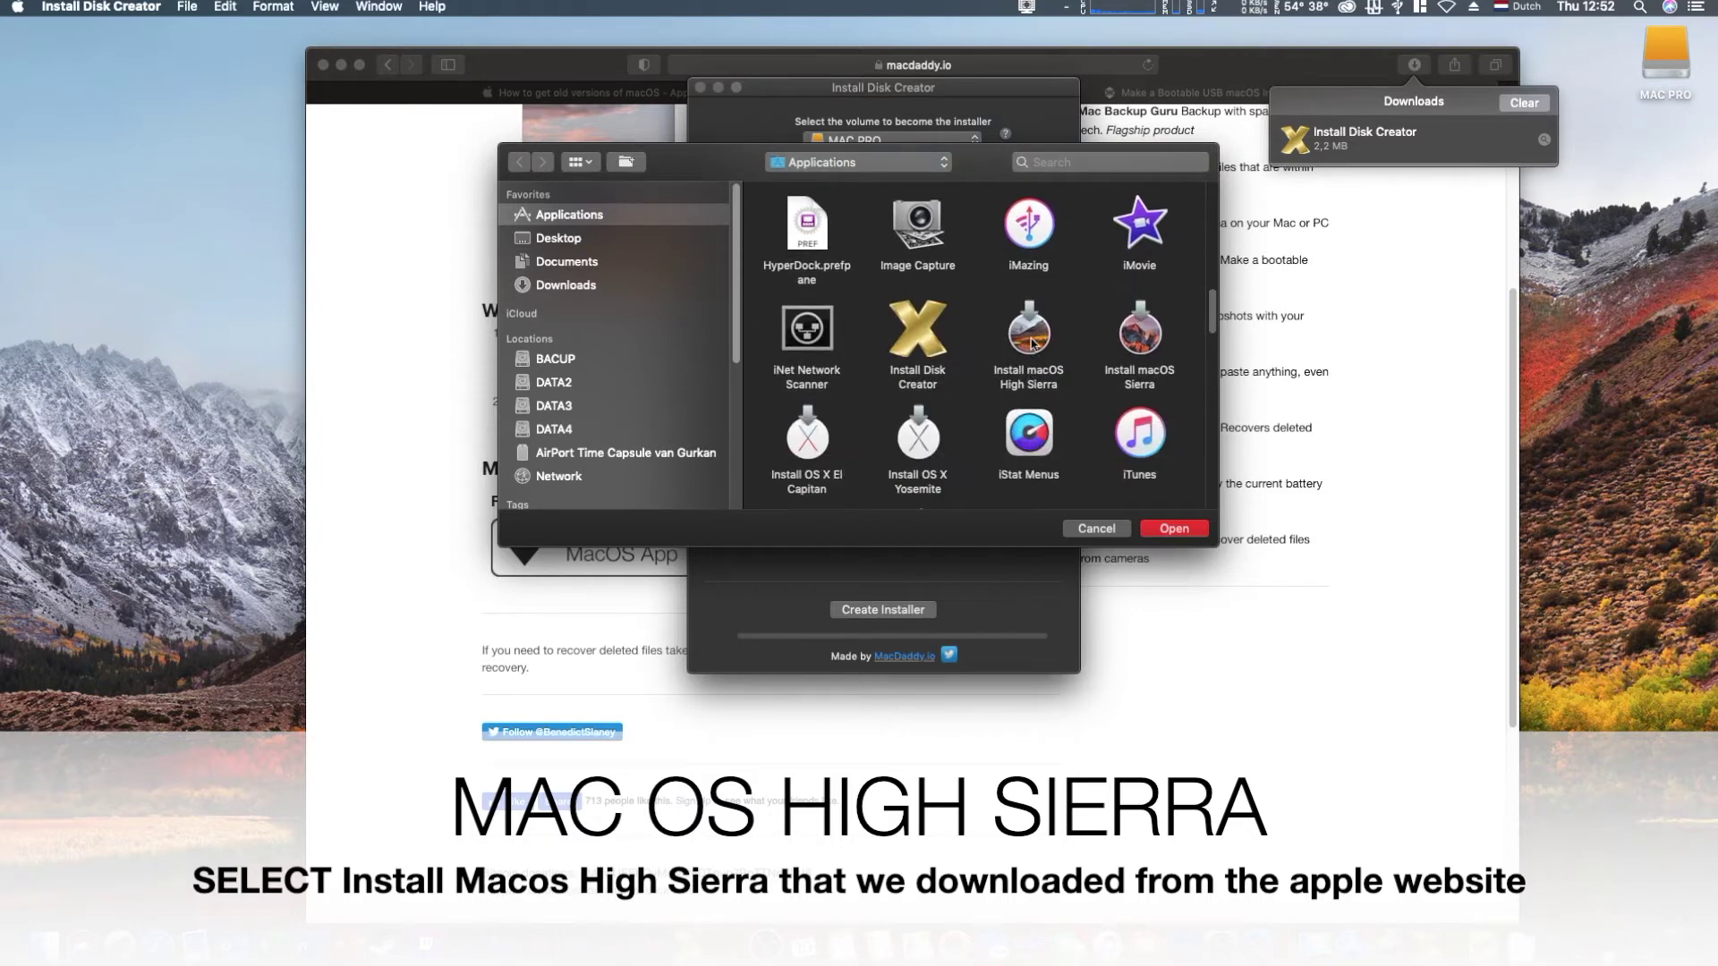
{"action": "left_click", "coordinate": [1033, 342]}
{"action": "double_click", "coordinate": [1033, 342]}
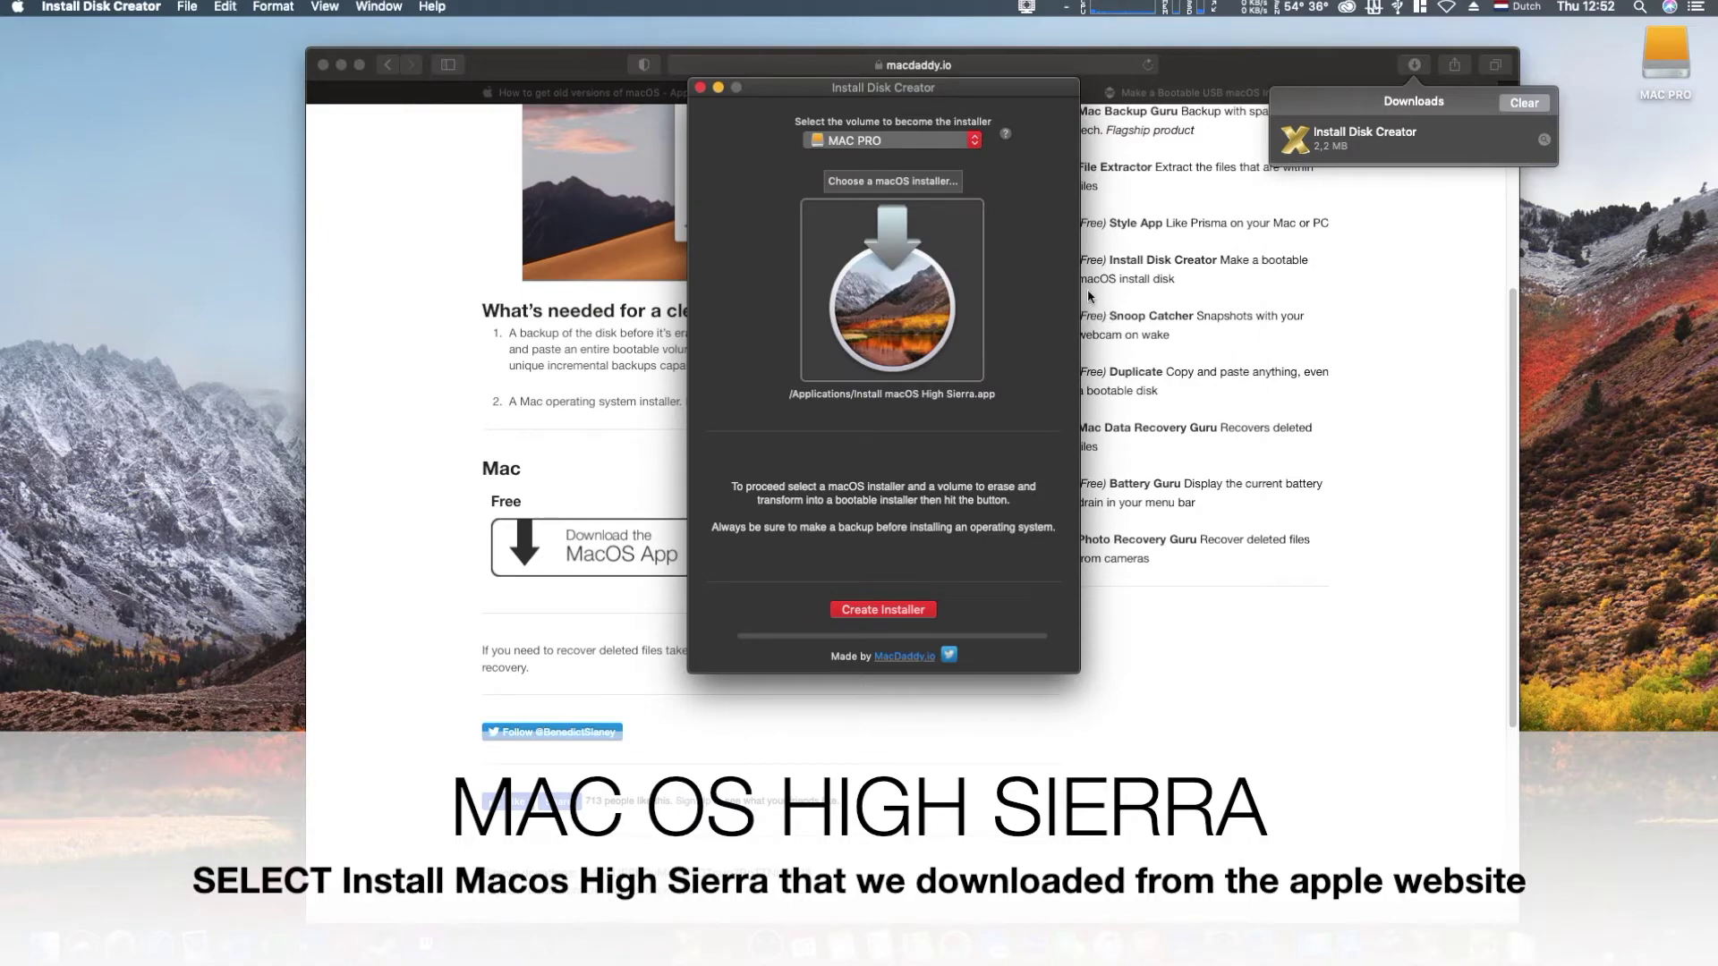
Close the Safari window and select the USB drive as the volume to become the installer
{"action": "left_click", "coordinate": [322, 66]}
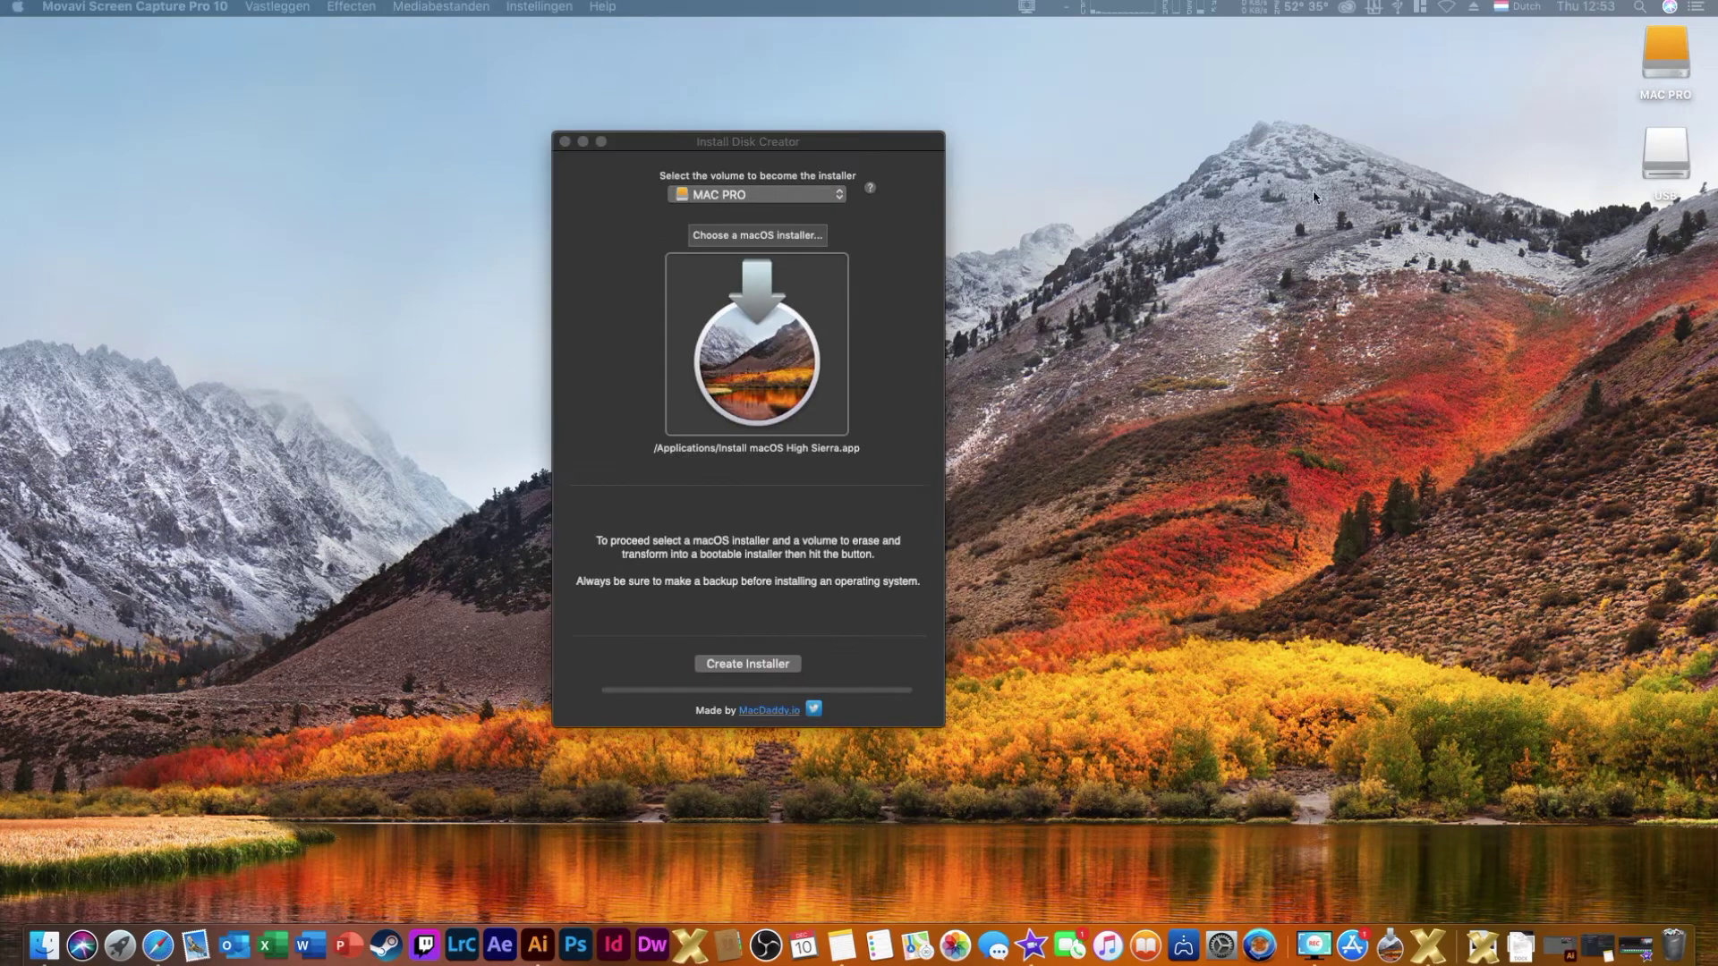
{"action": "left_click", "coordinate": [1670, 165]}
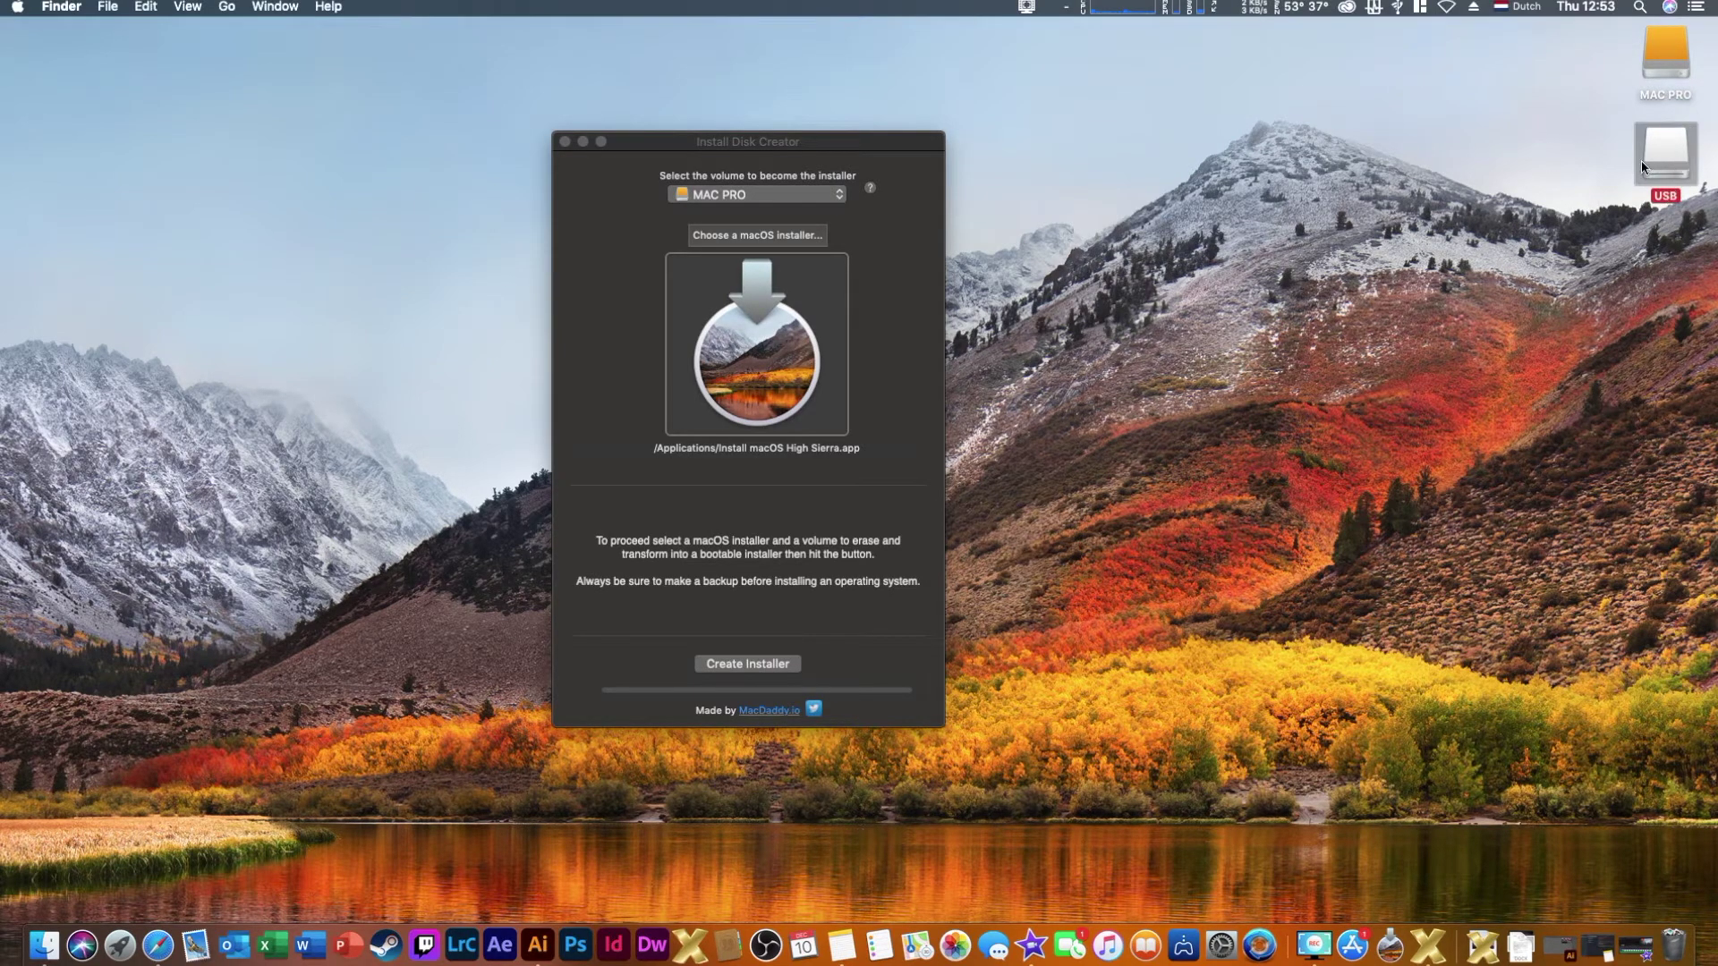
{"action": "left_click", "coordinate": [734, 199]}
{"action": "left_click", "coordinate": [733, 199]}
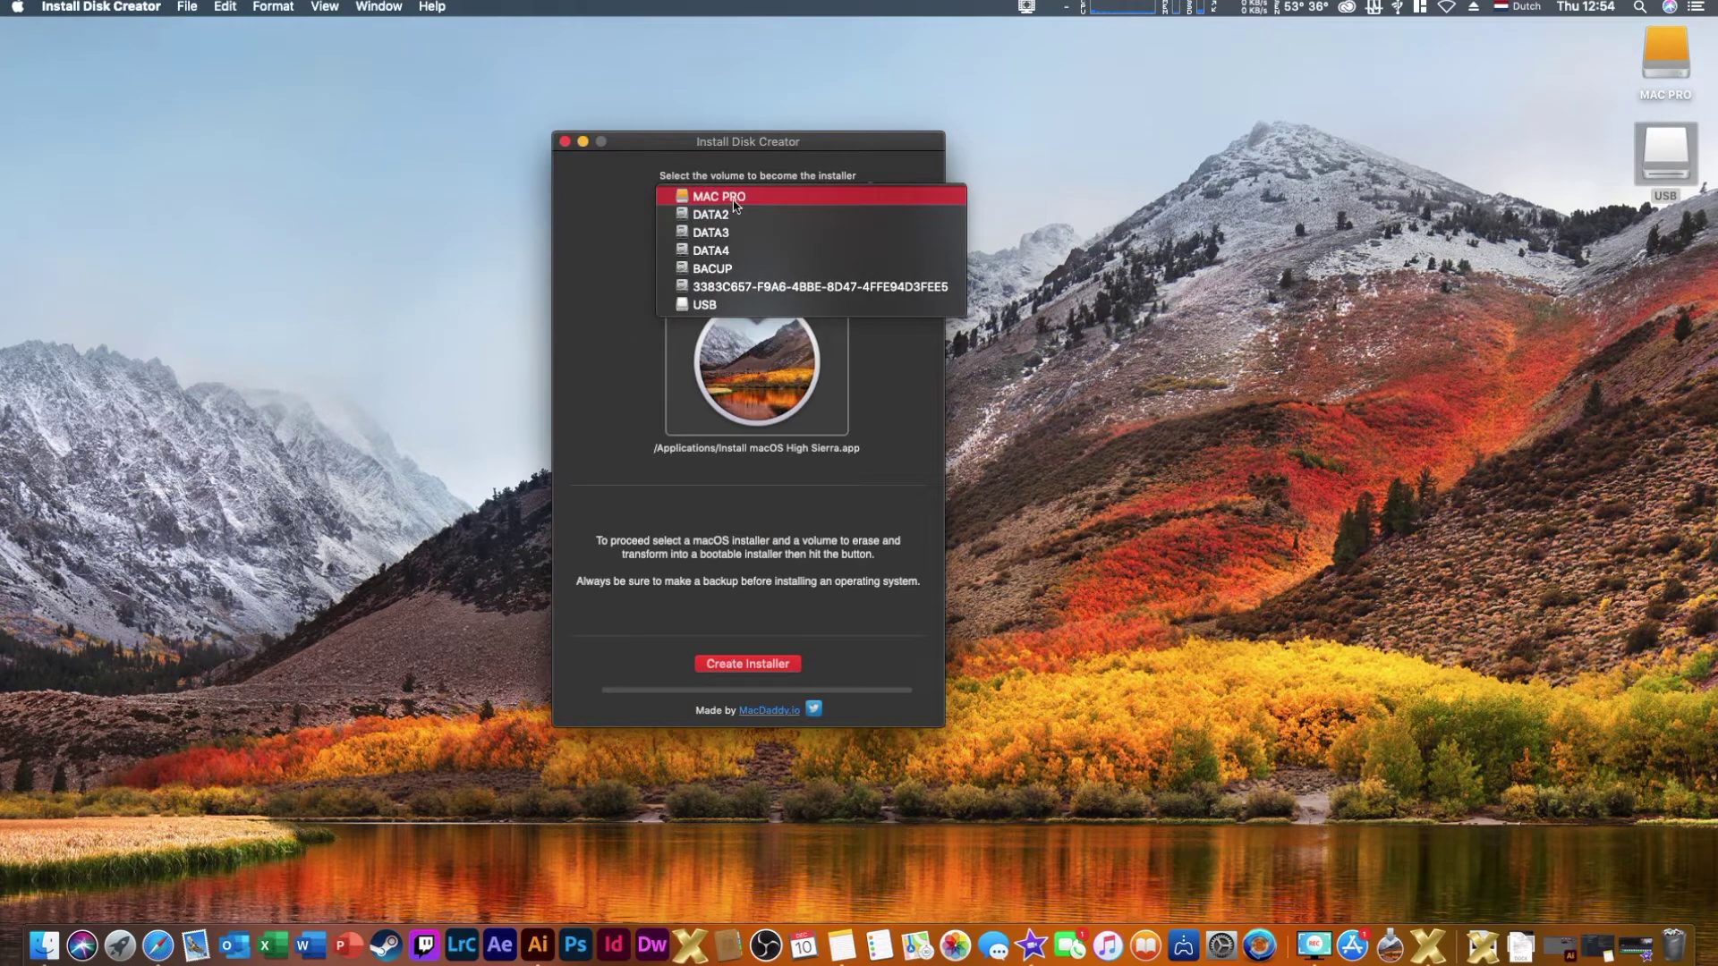
{"action": "left_click", "coordinate": [701, 306]}
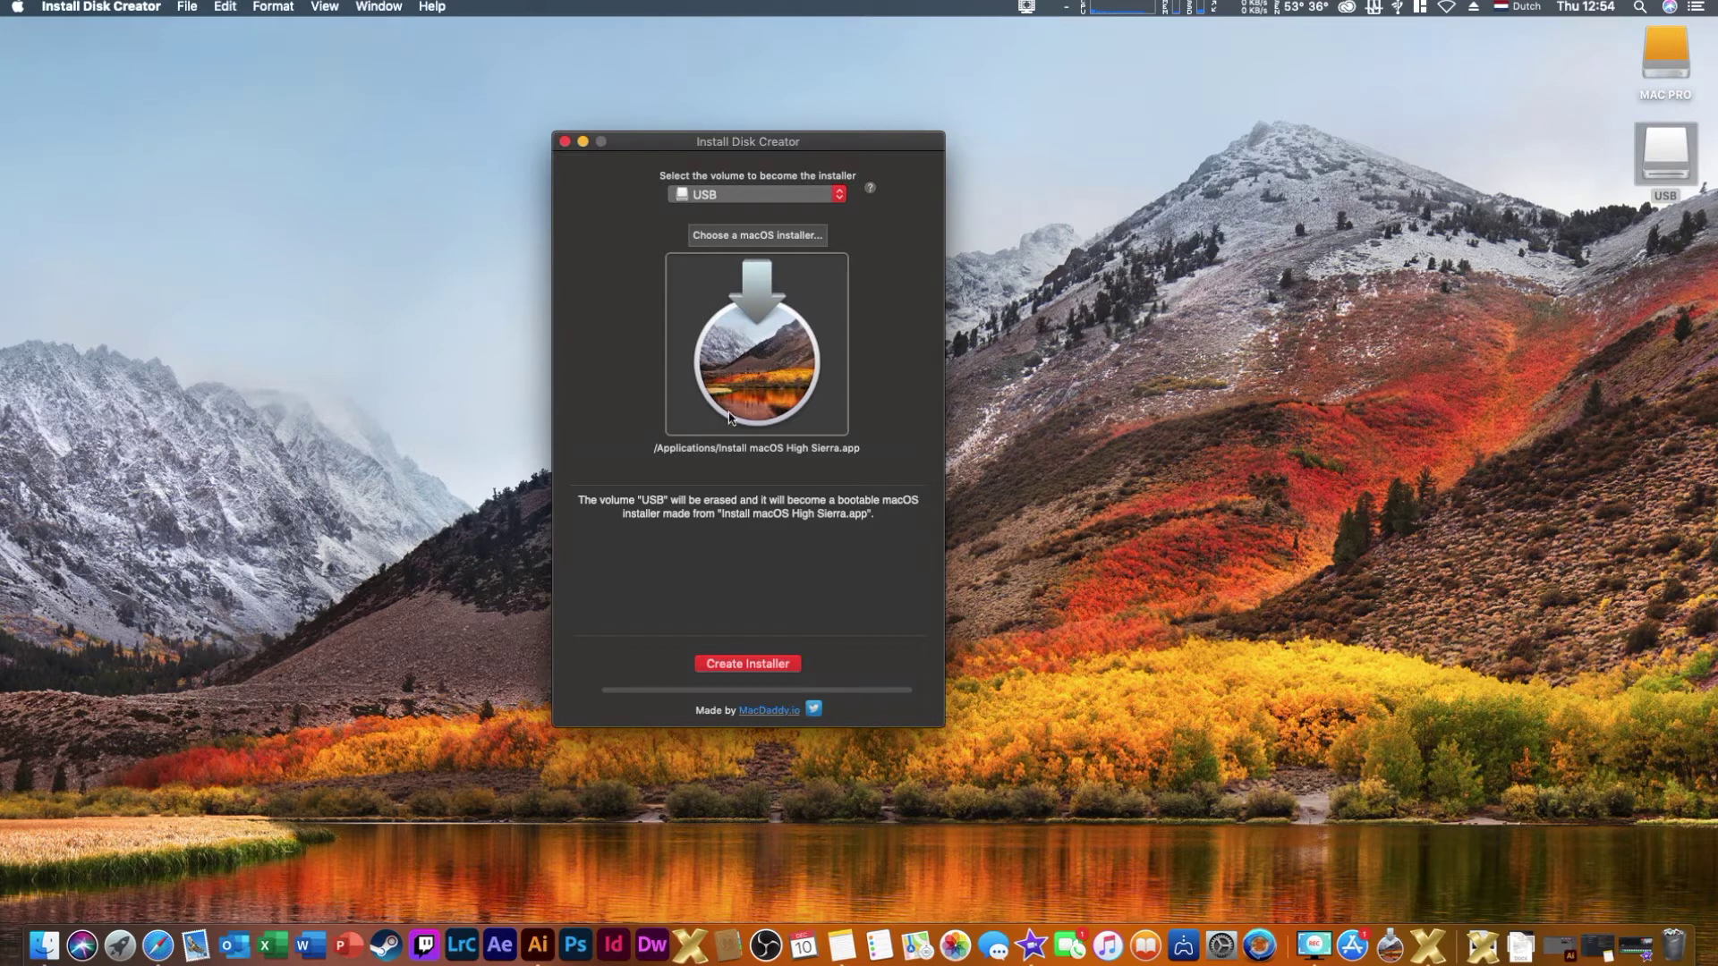
Start creating the installer, agree to erase the USB disk, and authorize the changes with the computer's account password
{"action": "left_click", "coordinate": [727, 666]}
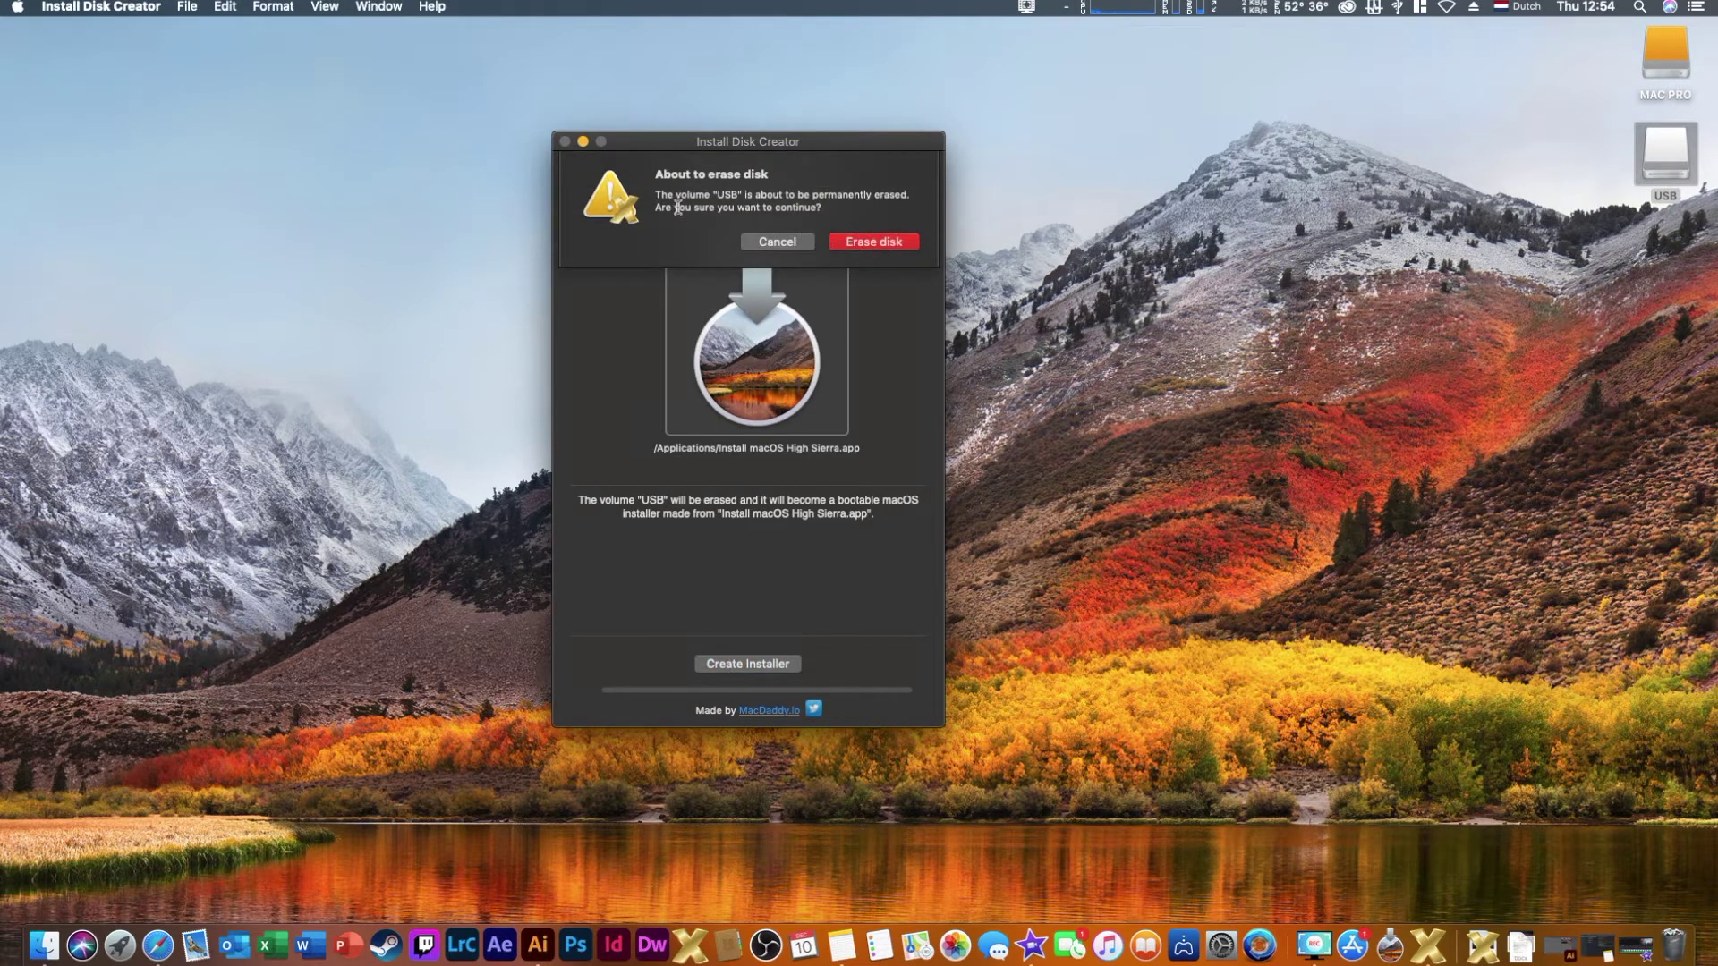
{"action": "left_click", "coordinate": [882, 248]}
{"action": "type", "text": "******"}
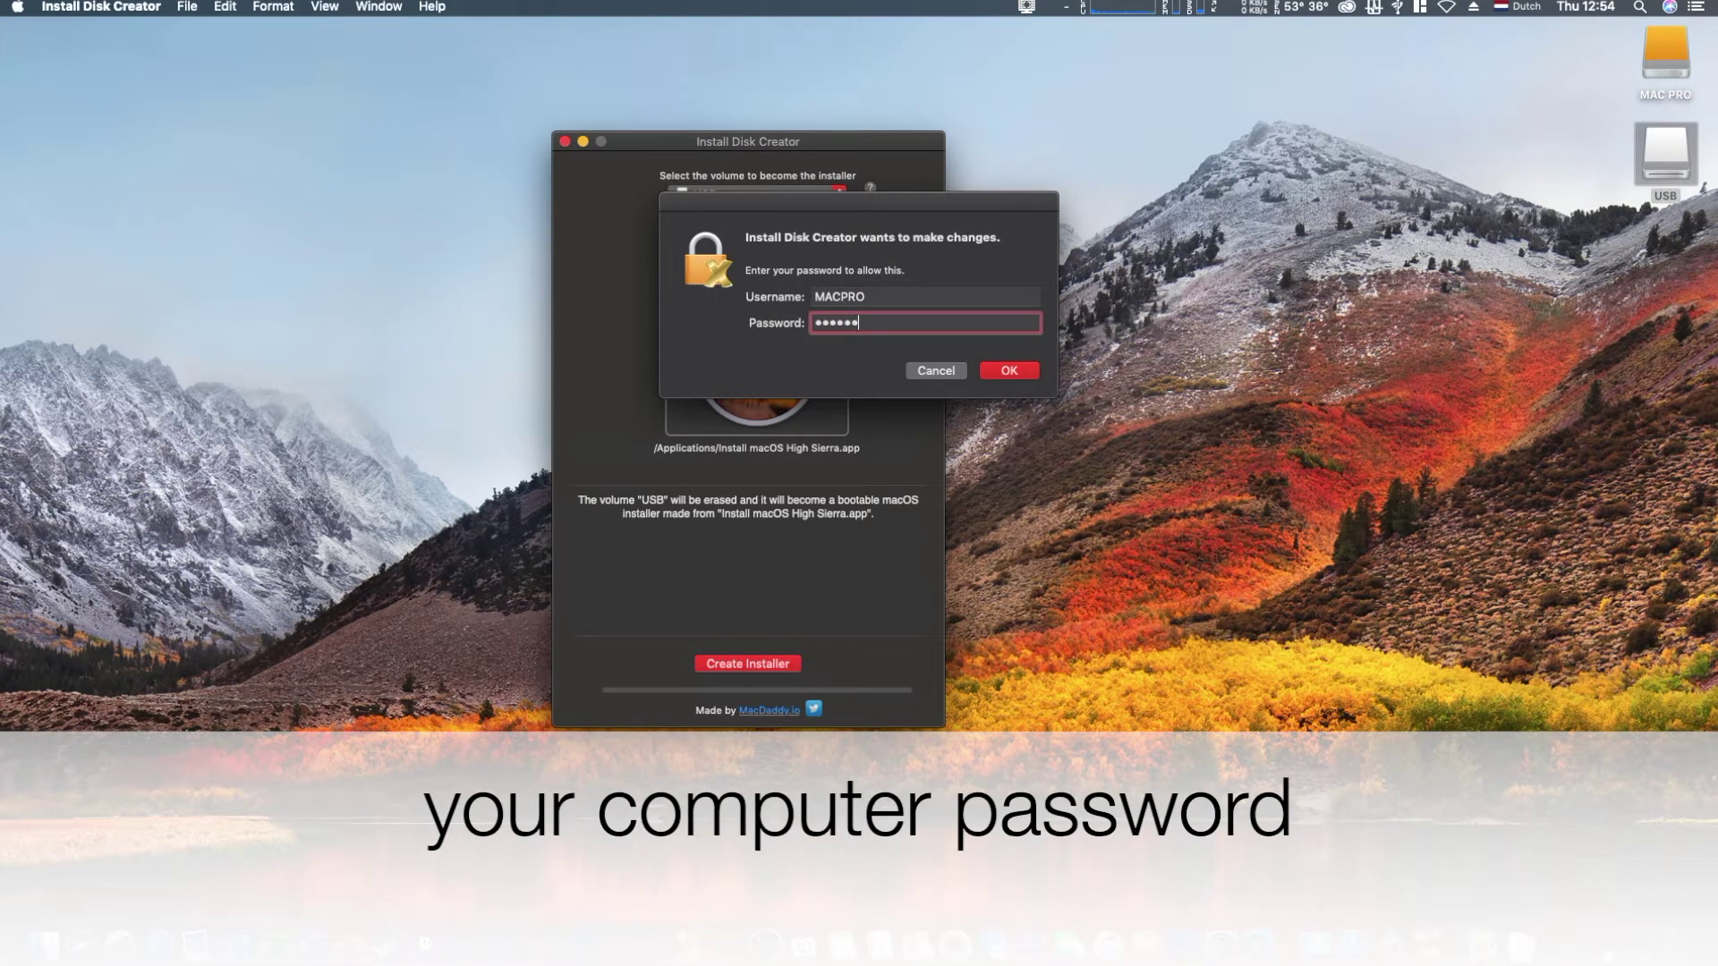
{"action": "key", "text": "Return"}
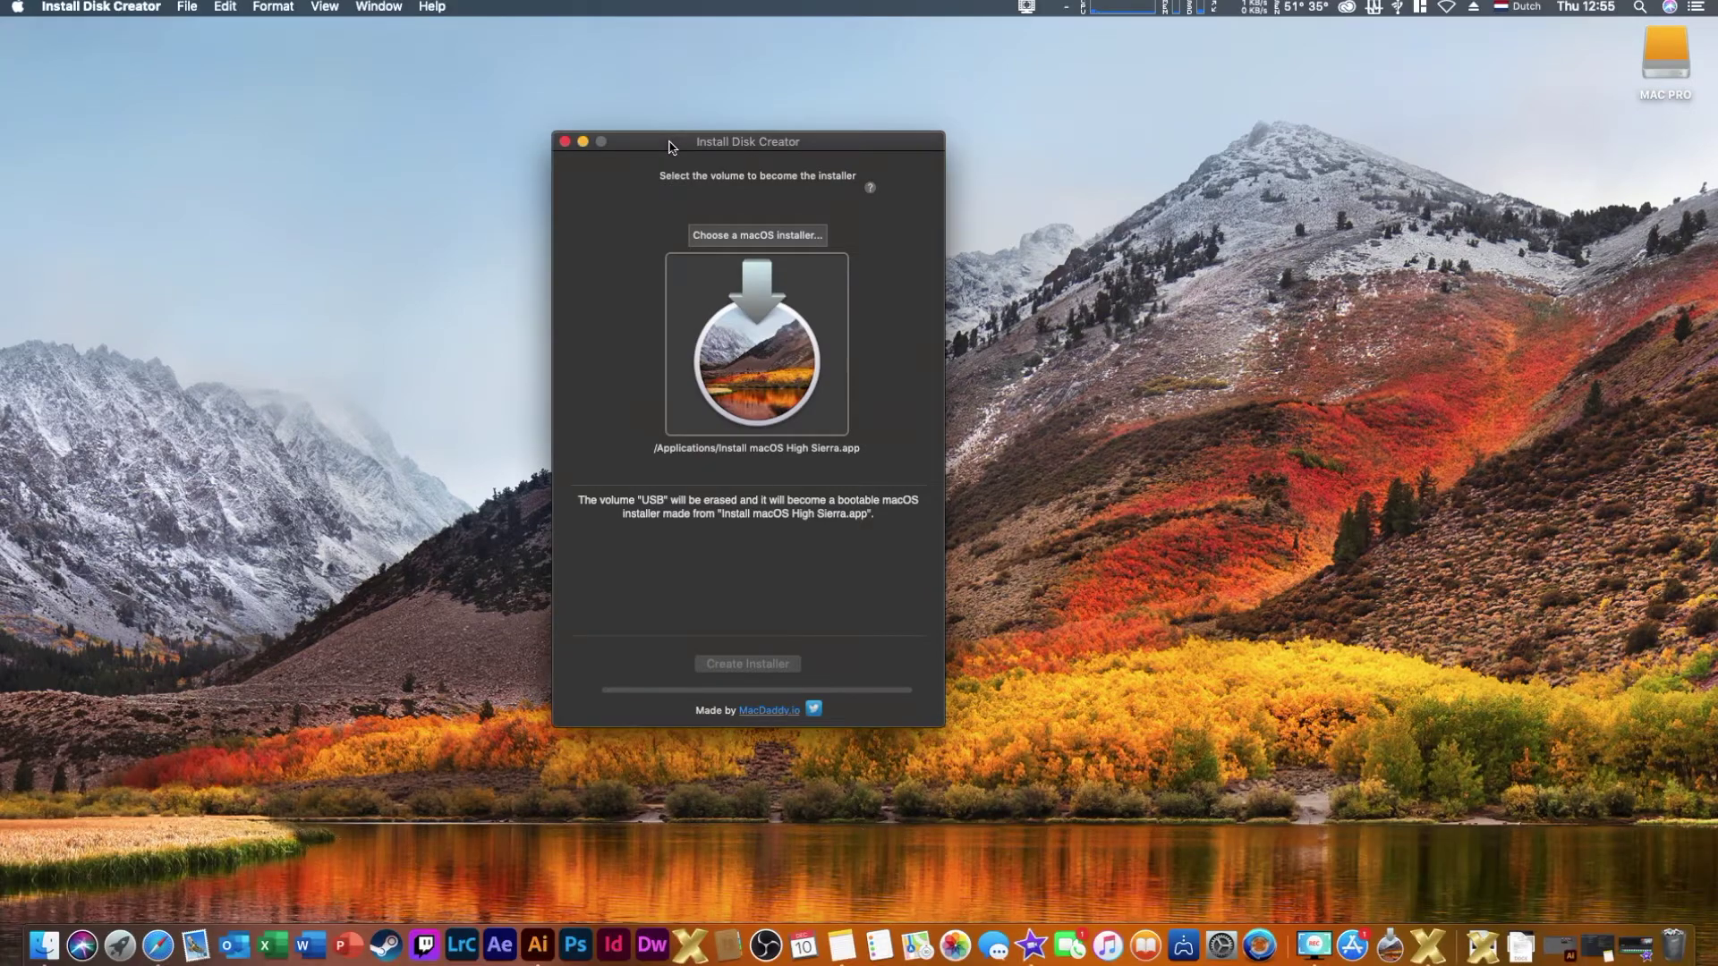
{"action": "left_click_drag", "start_coordinate": [670, 141], "coordinate": [723, 140]}
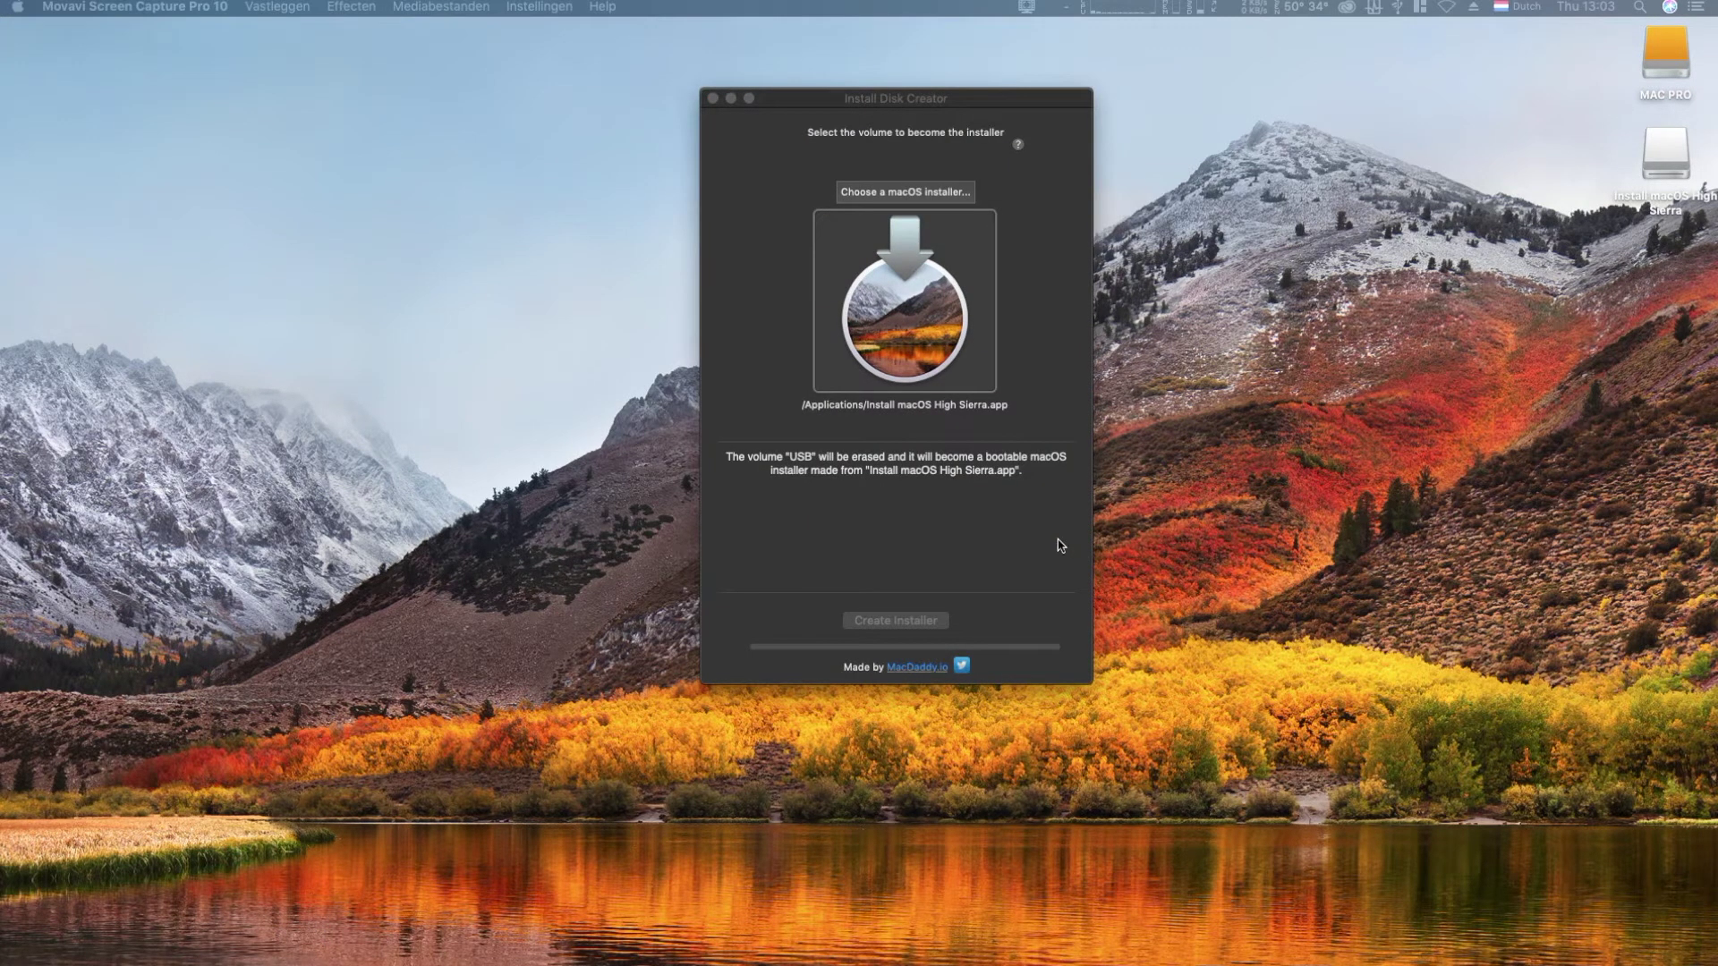
{"action": "left_click", "coordinate": [890, 510]}
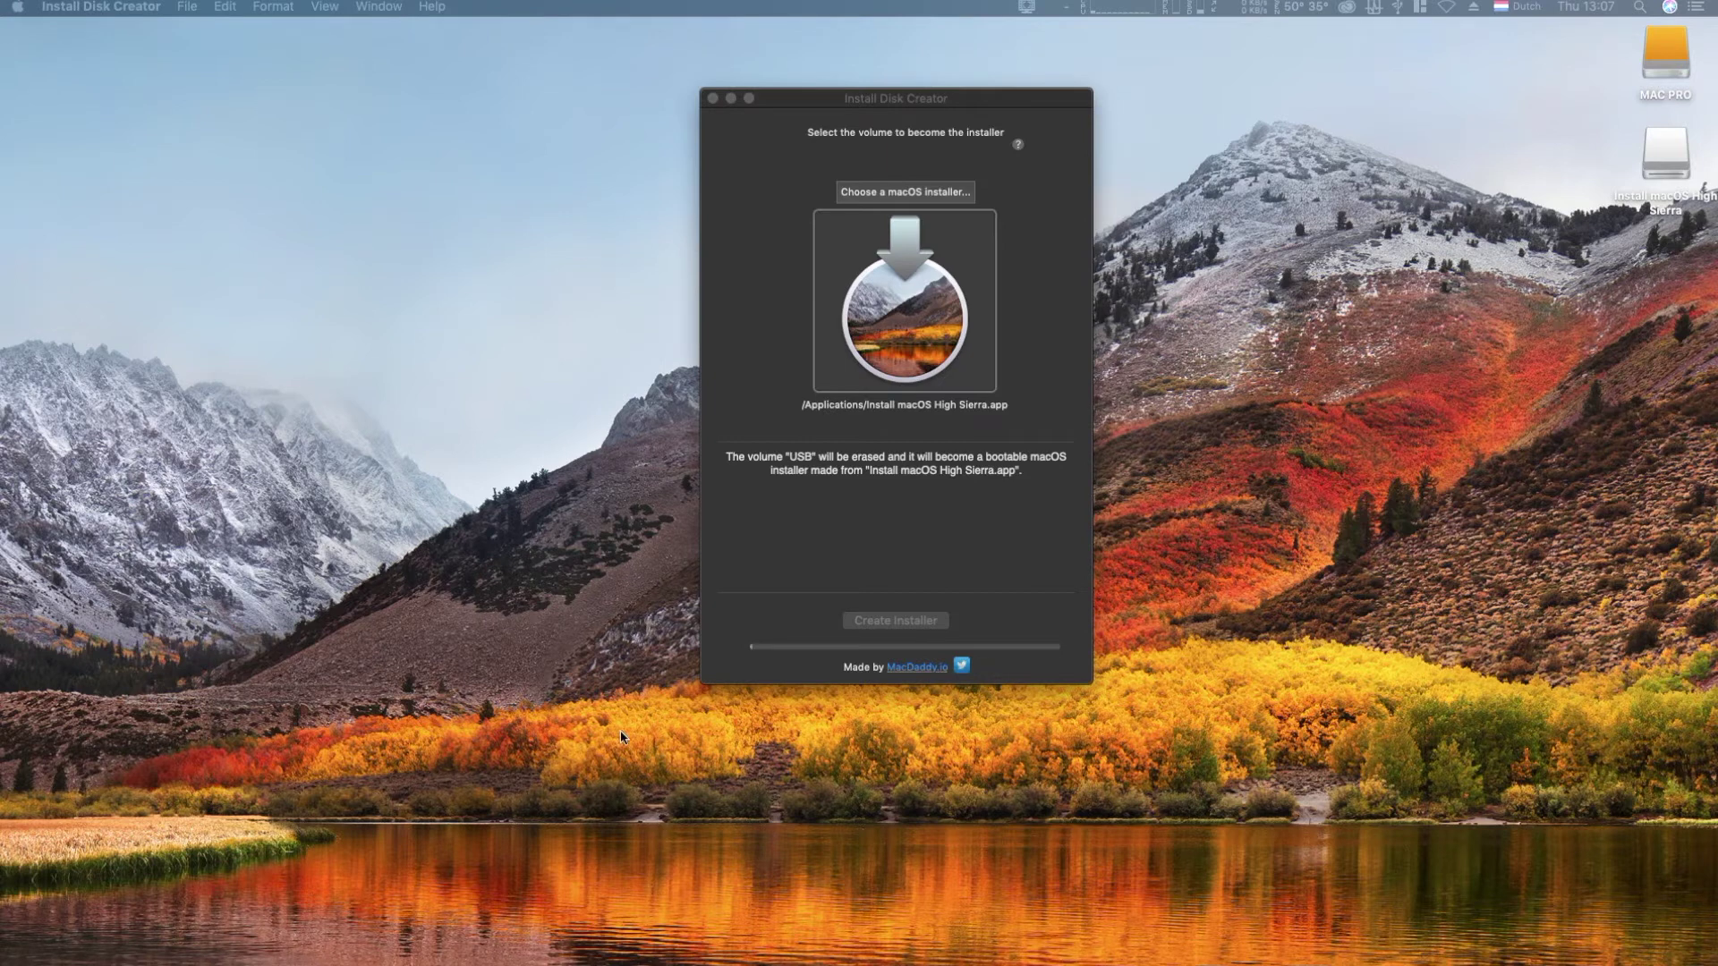
{"action": "left_click", "coordinate": [739, 617]}
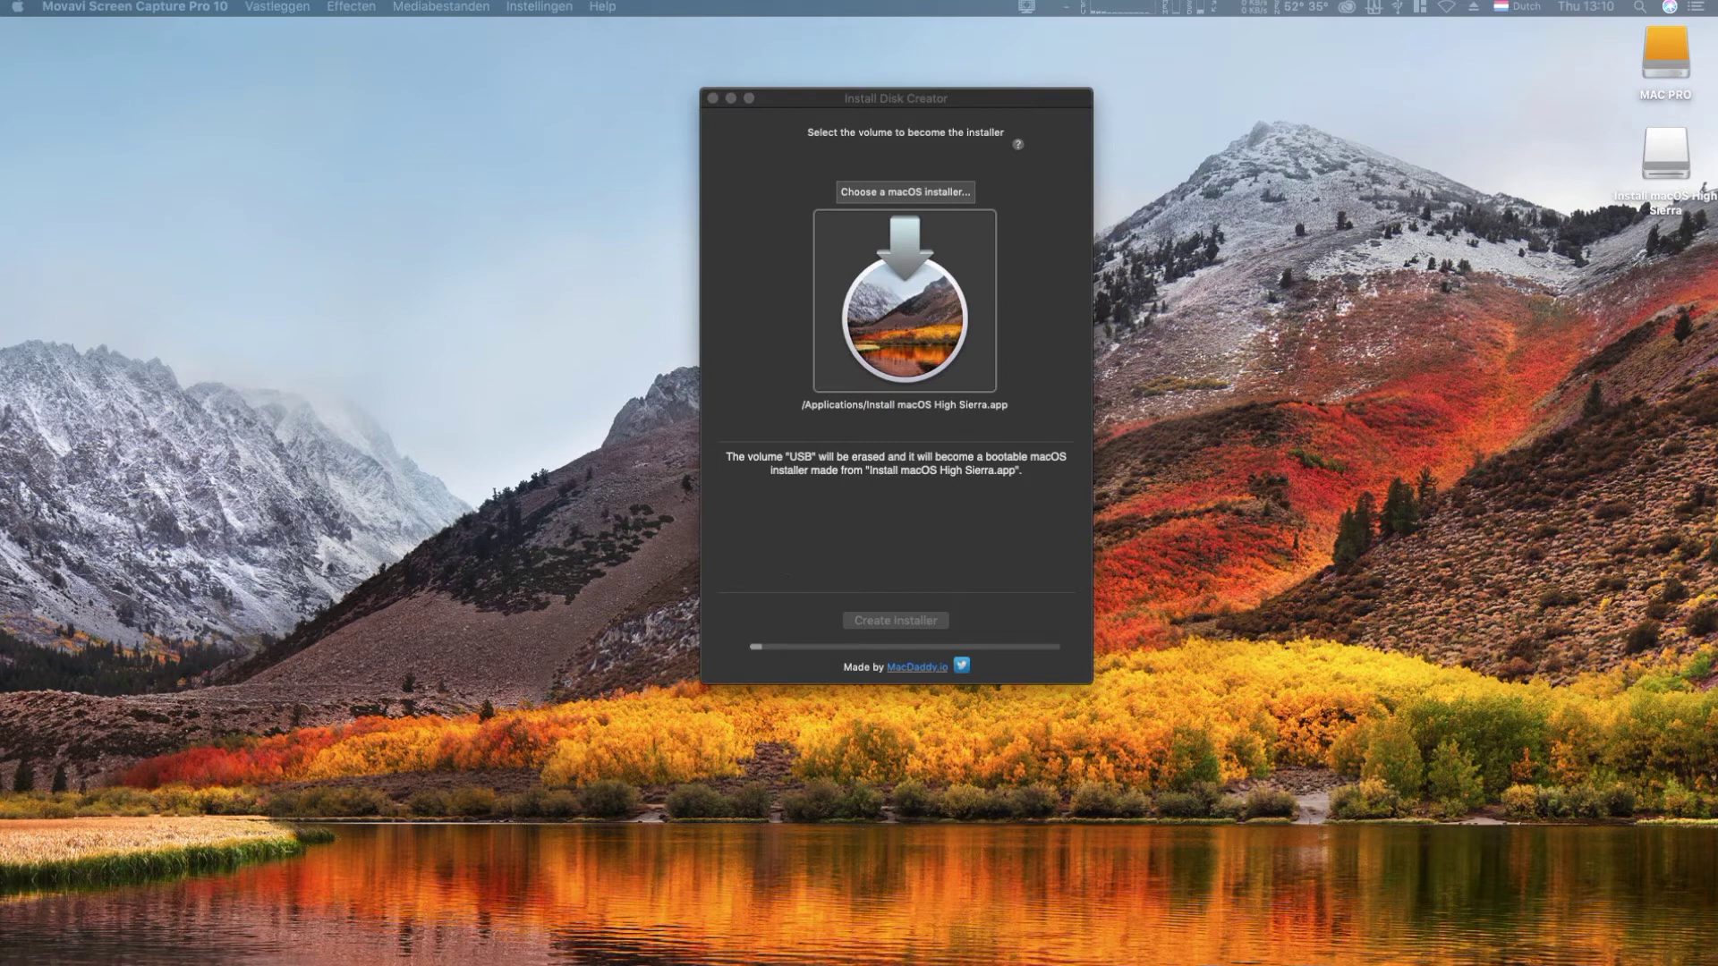
{"action": "left_click", "coordinate": [797, 579]}
{"action": "left_click", "coordinate": [1020, 552]}
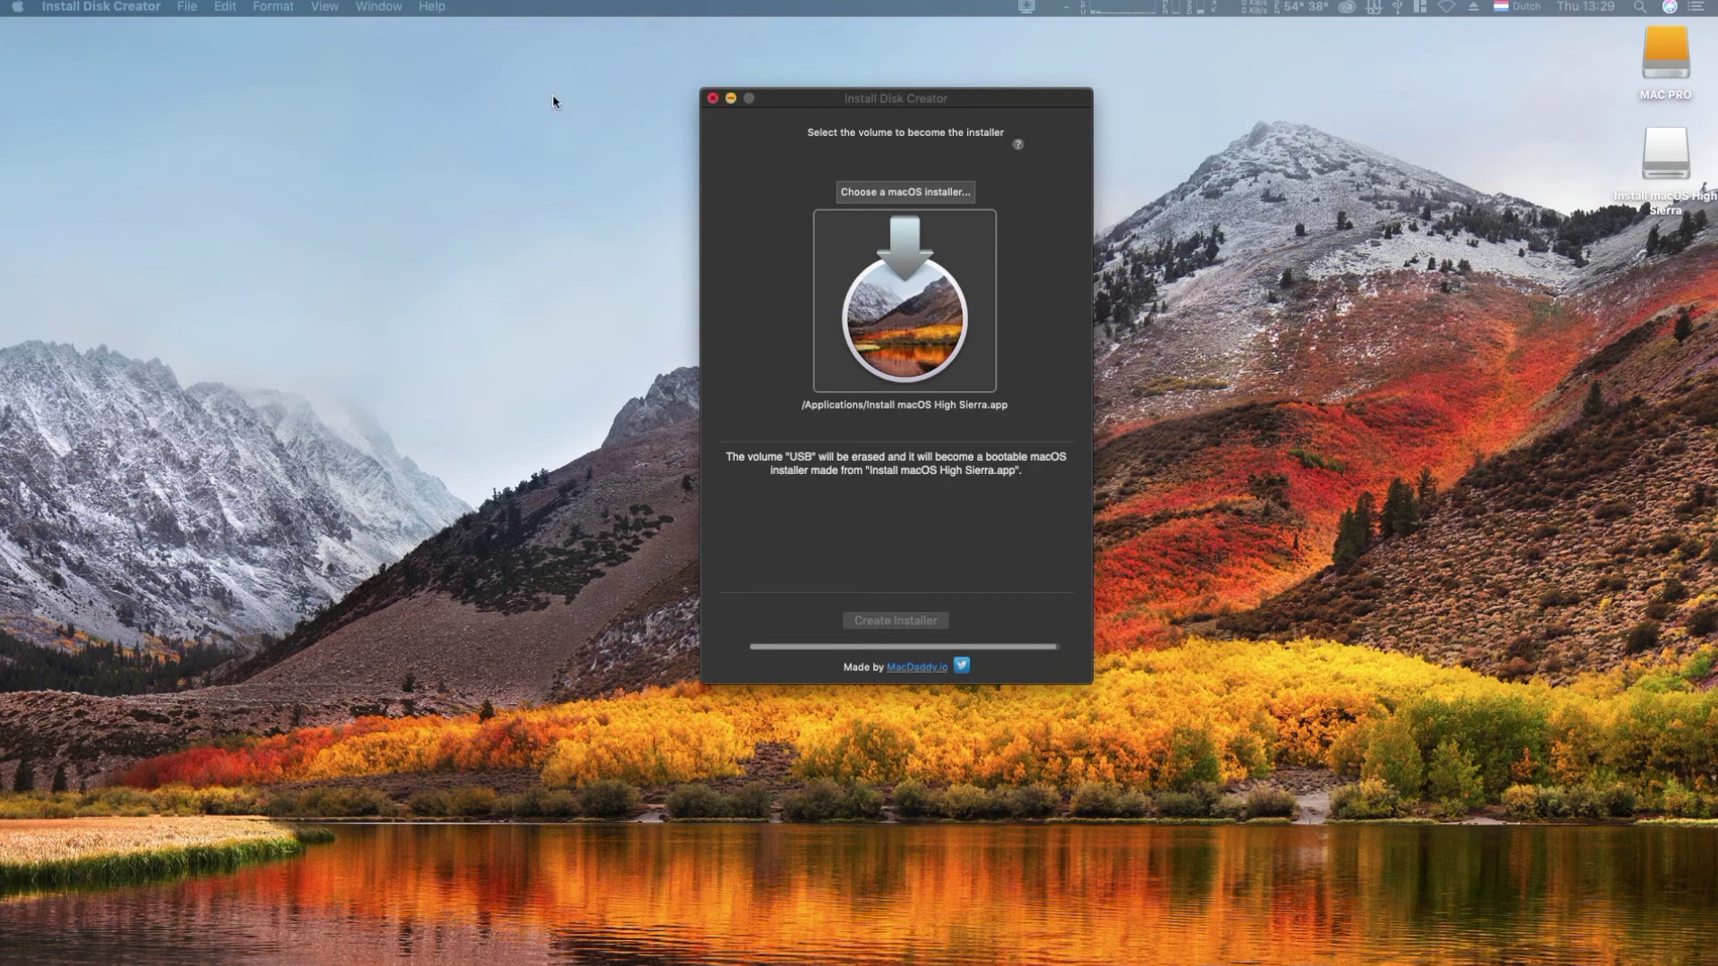
{"action": "left_click", "coordinate": [897, 104]}
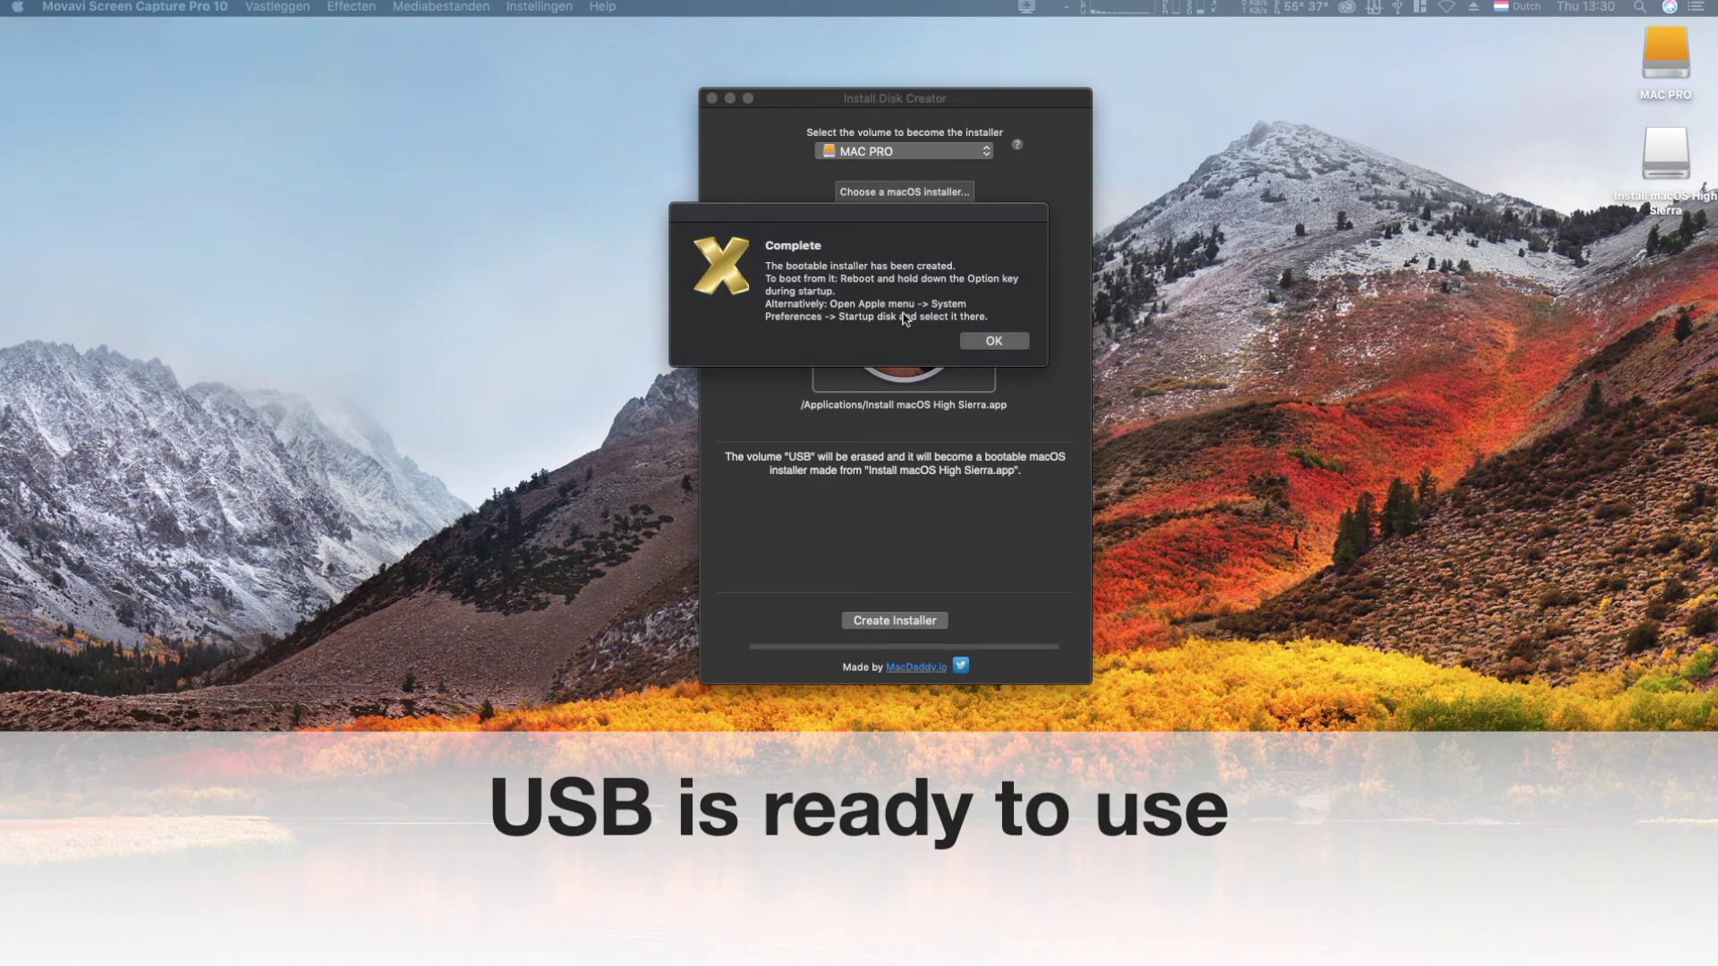
Dismiss the completion message of the finished bootable installer and close the Install Disk Creator window
{"action": "left_click", "coordinate": [979, 339]}
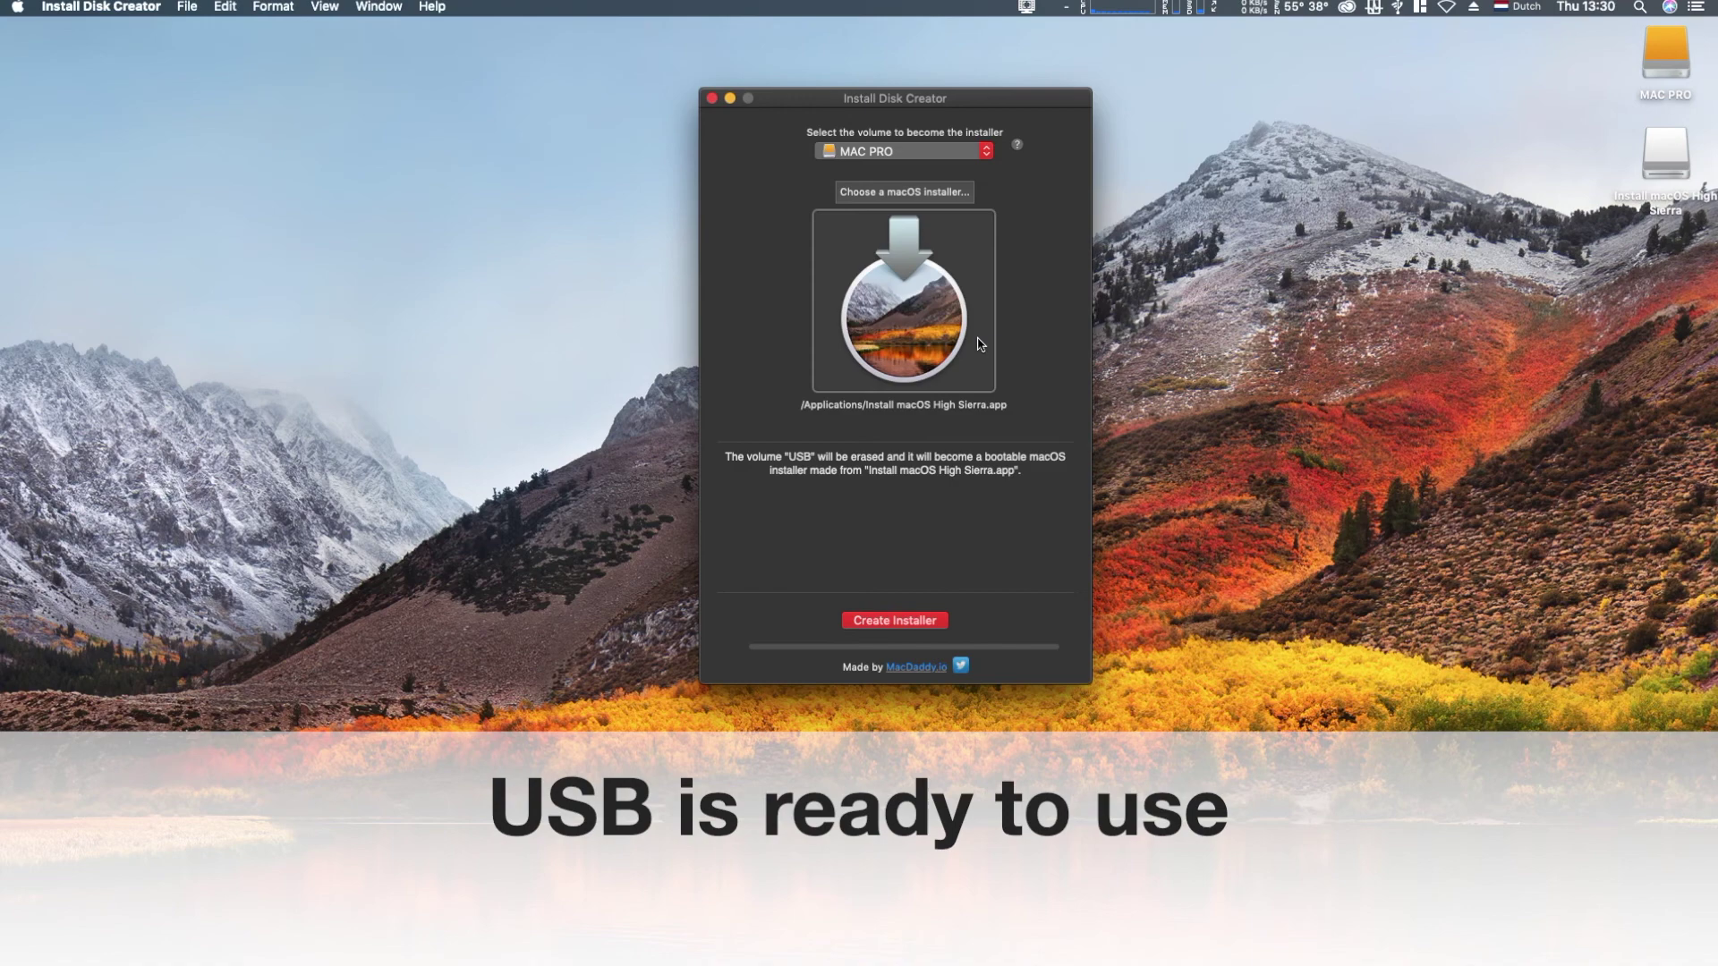
{"action": "left_click", "coordinate": [1662, 159]}
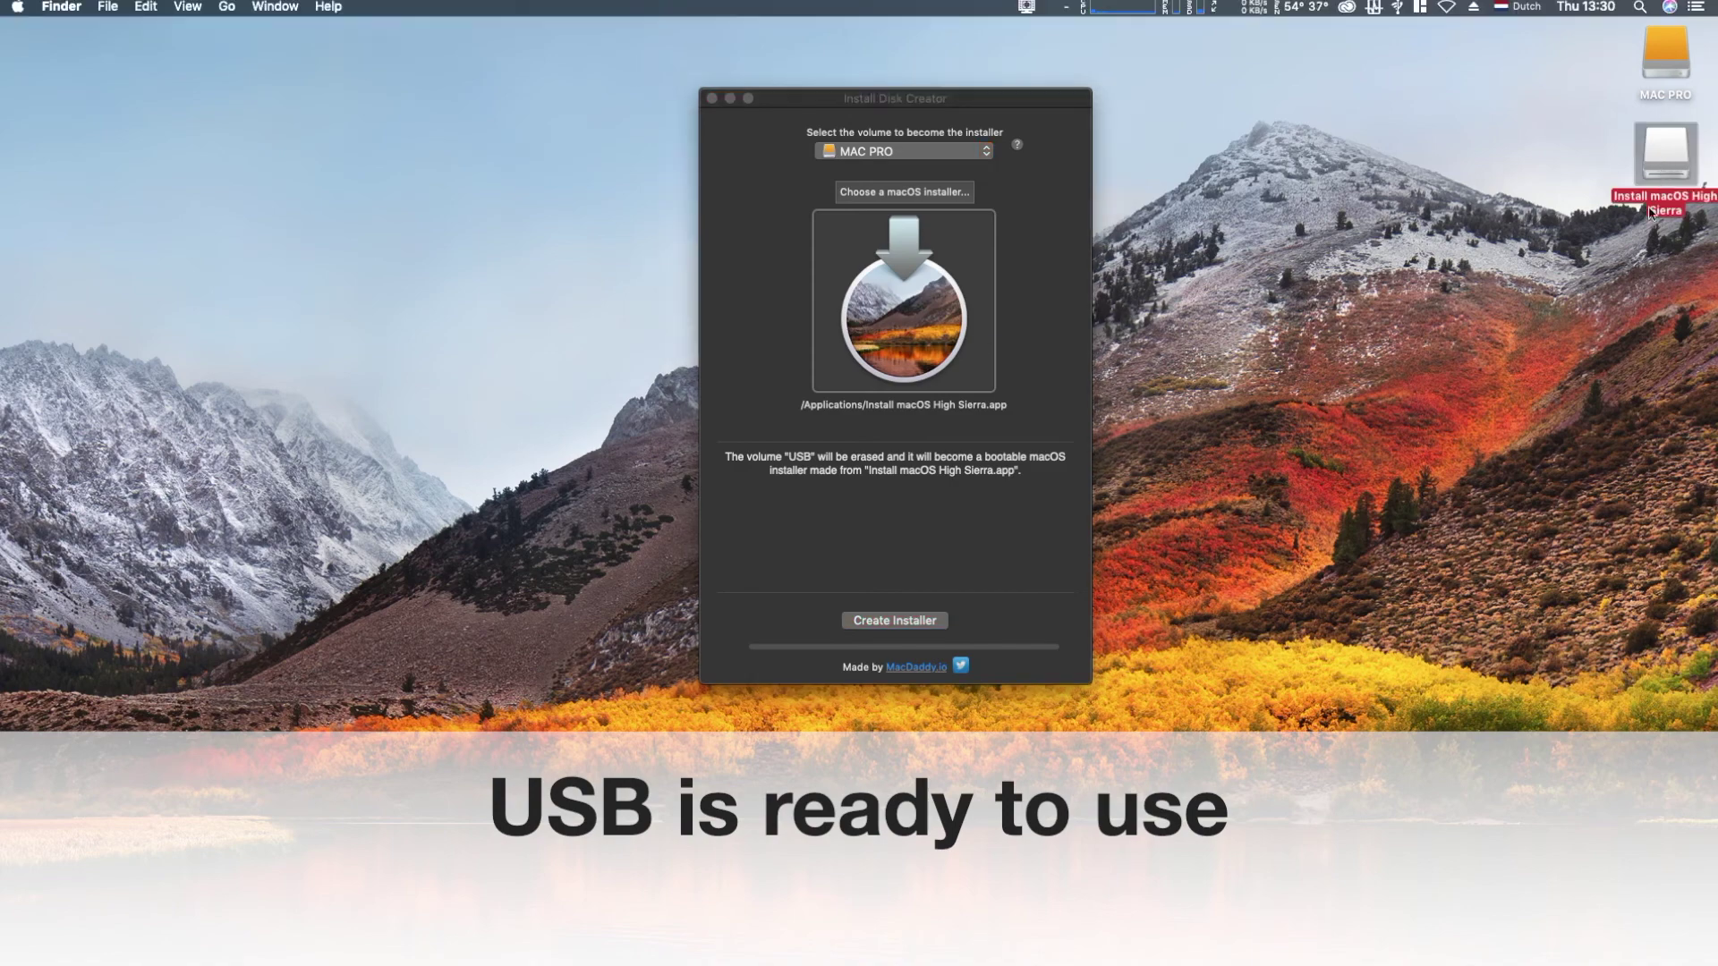
{"action": "left_click", "coordinate": [711, 99]}
Eject the "Install macOS High Sierra" USB drive from the desktop
{"action": "right_click", "coordinate": [1656, 164]}
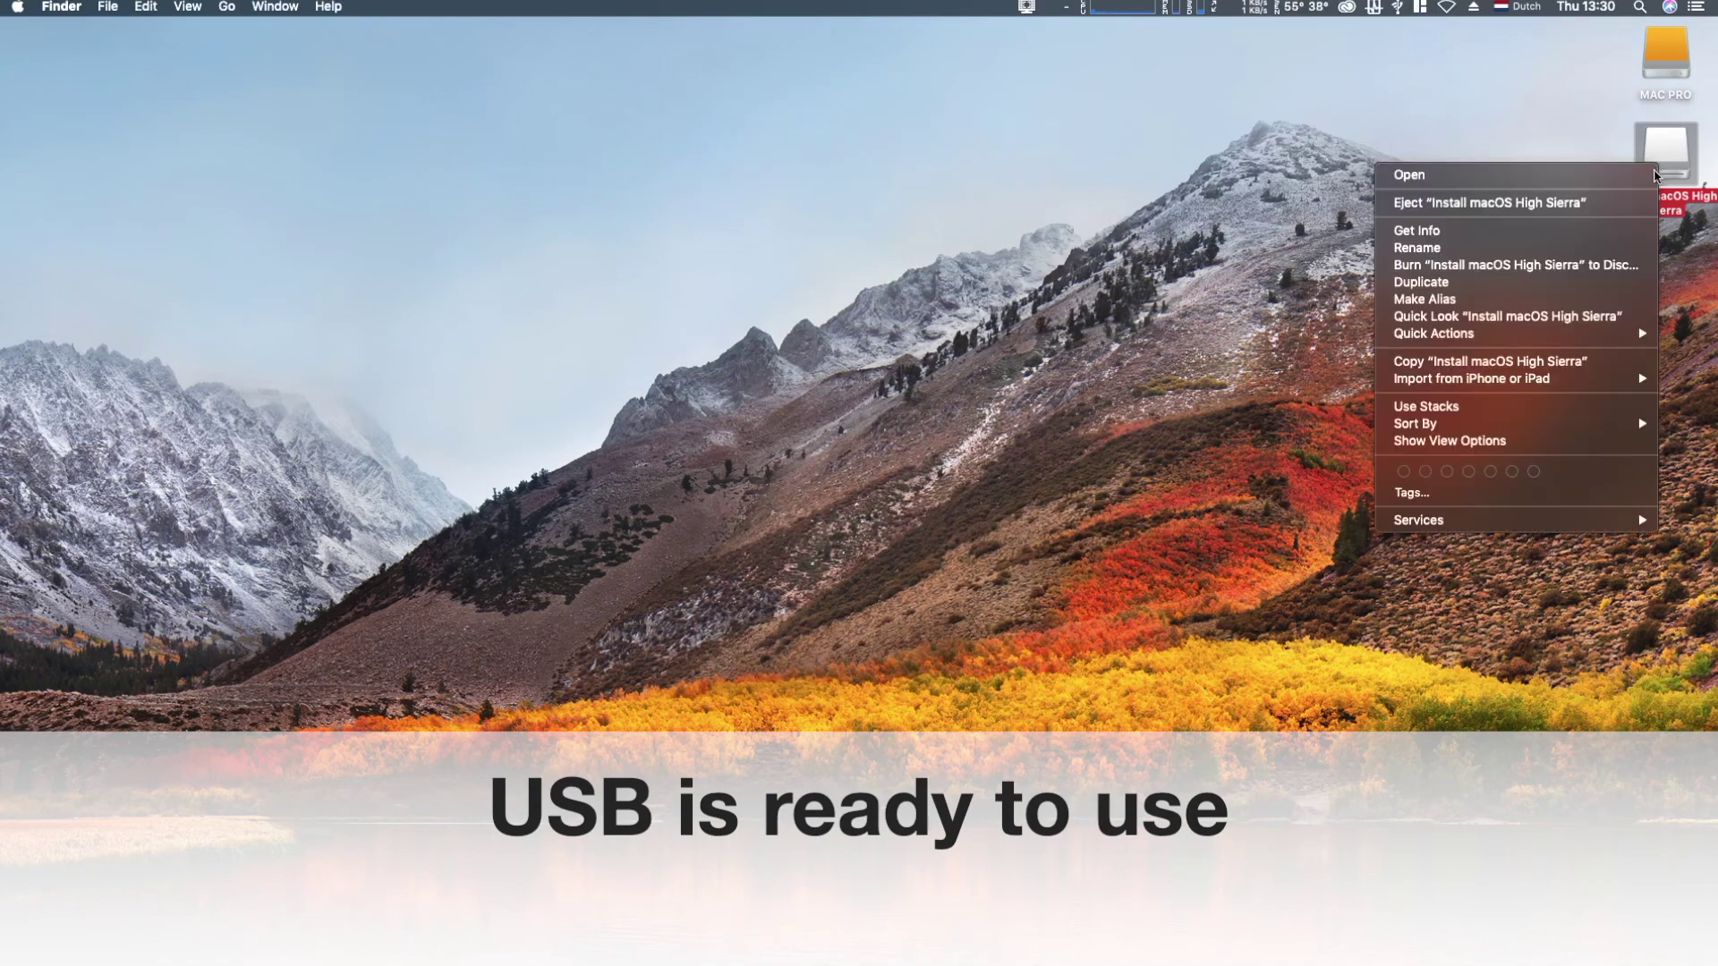
{"action": "left_click", "coordinate": [1489, 202]}
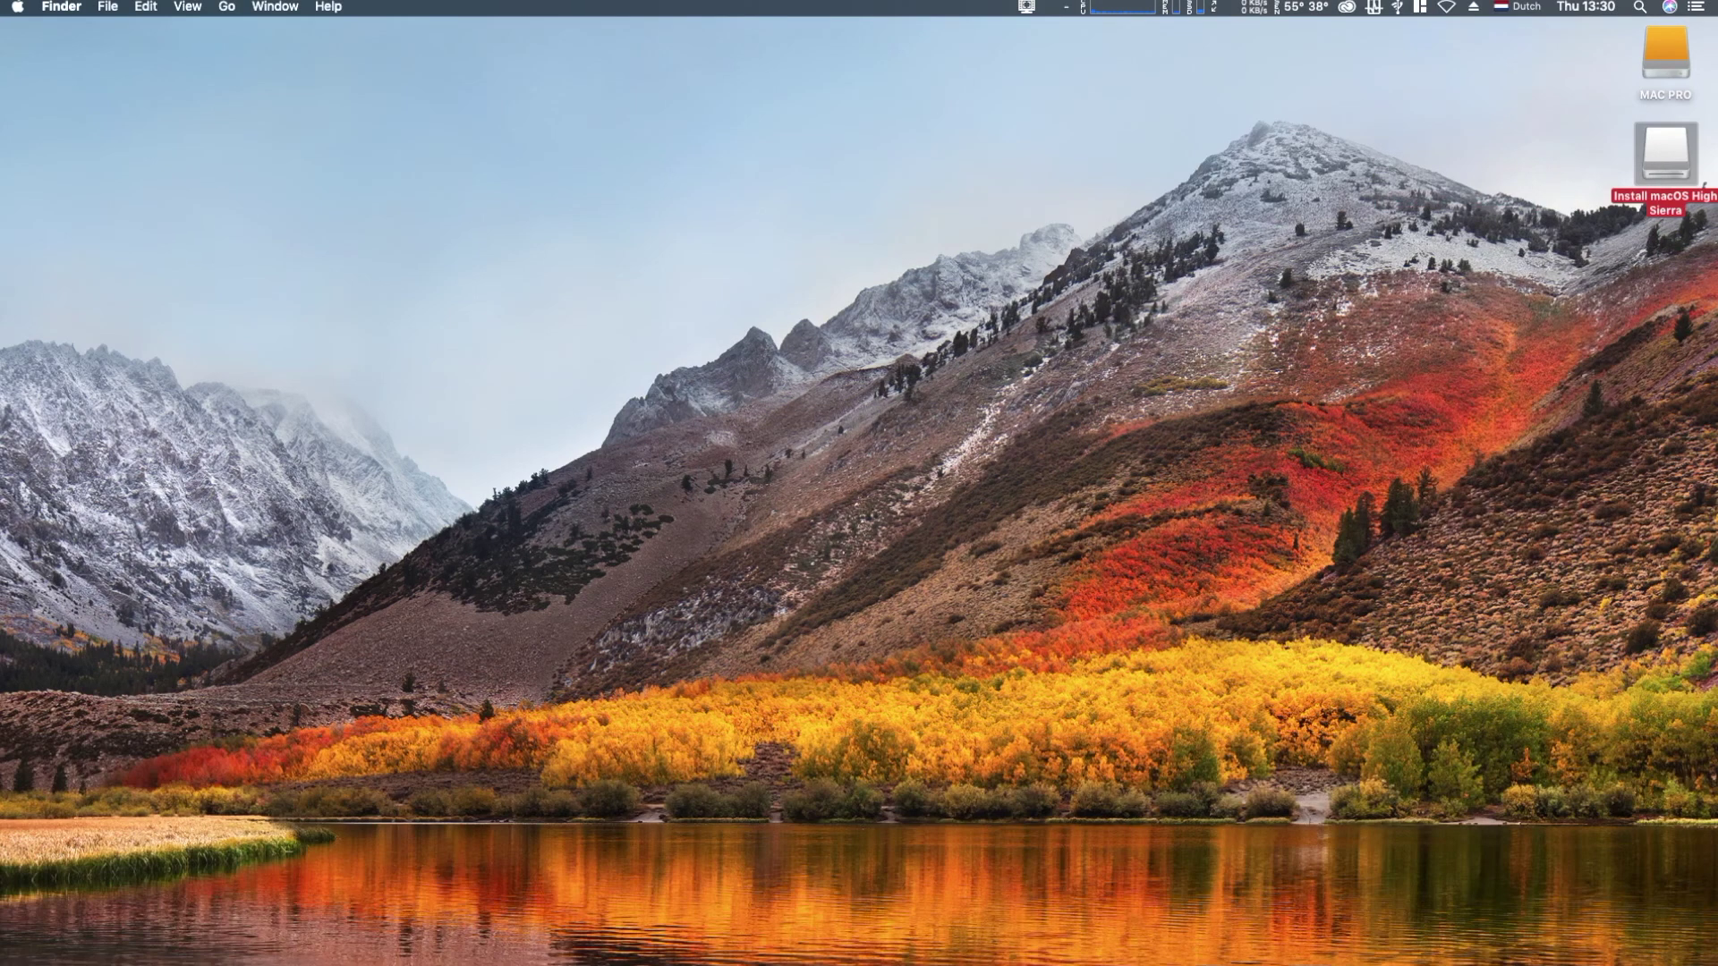